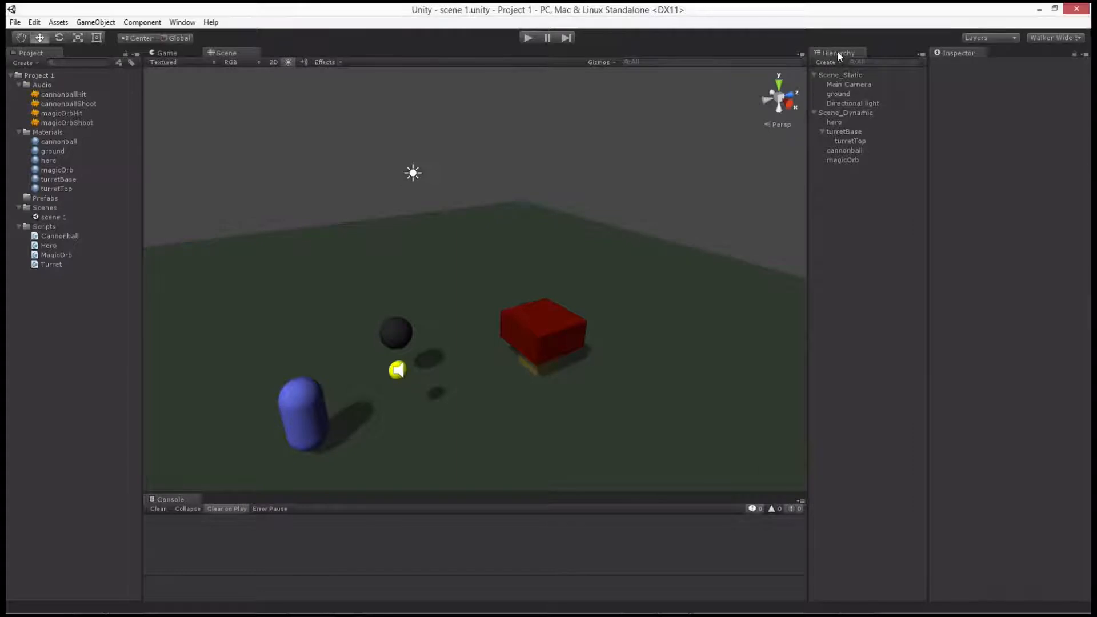
# - Add a new particle system to the scene
pyautogui.click(826, 62)
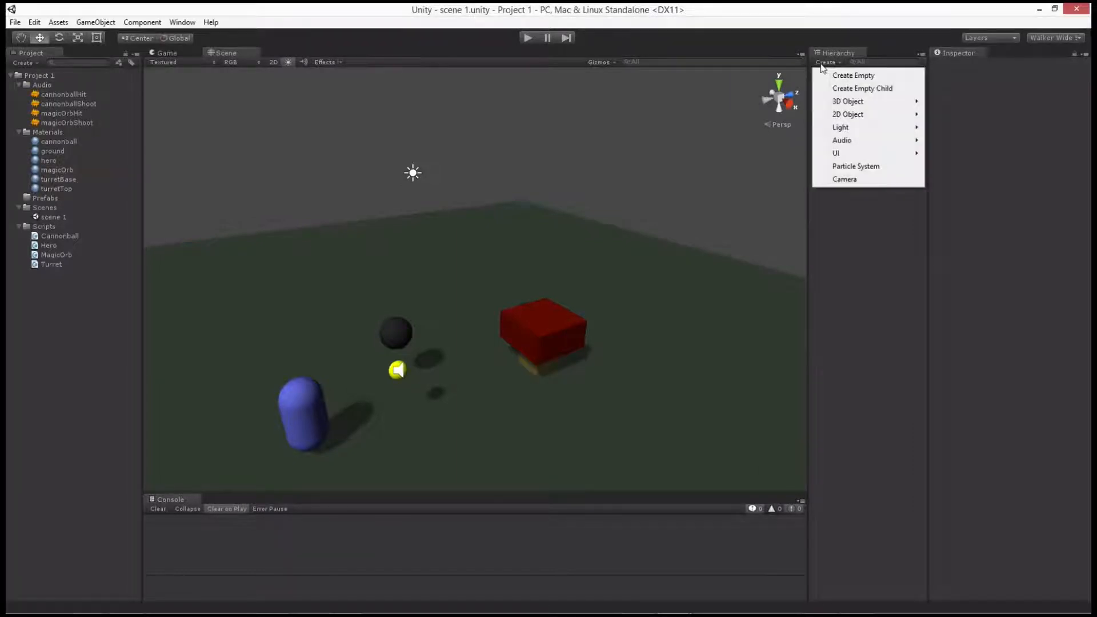
pyautogui.click(856, 166)
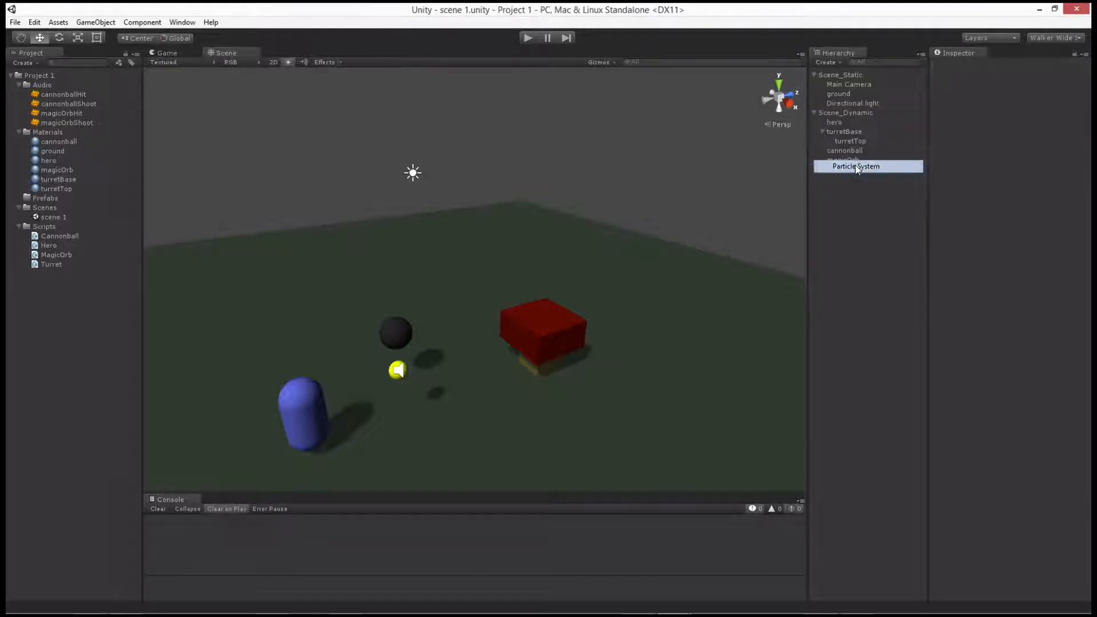
pyautogui.keyDown('alt'); pyautogui.moveTo(417, 273); pyautogui.dragTo(770, 260); pyautogui.keyUp('alt')
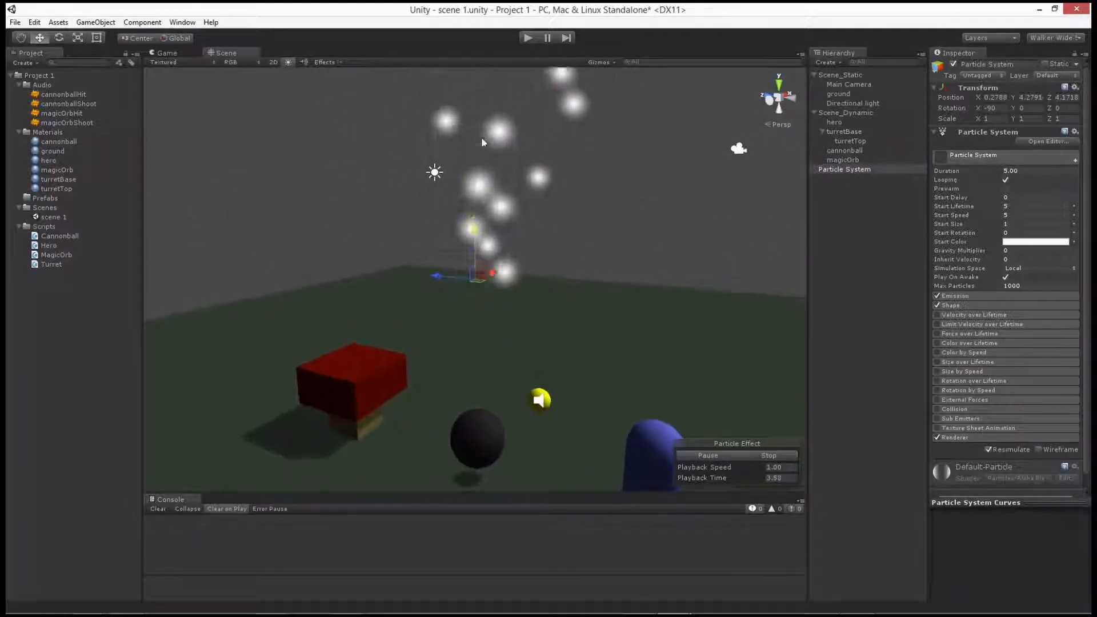
pyautogui.keyDown('alt'); pyautogui.moveTo(448, 242); pyautogui.dragTo(333, 318); pyautogui.keyUp('alt')
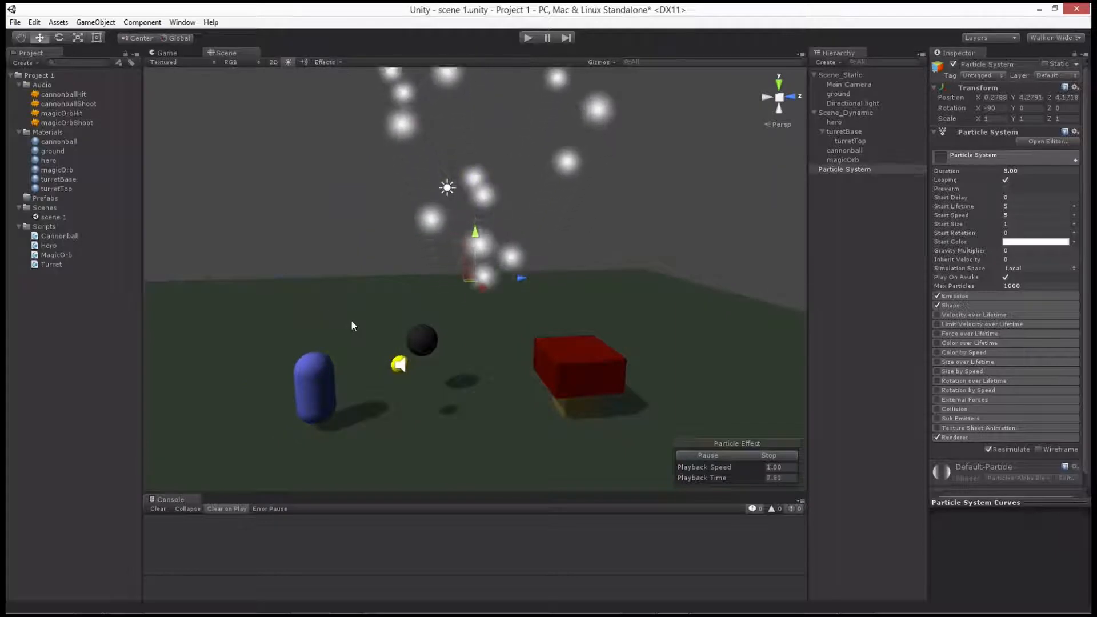
pyautogui.moveTo(431, 324); pyautogui.dragTo(474, 306, button='middle')
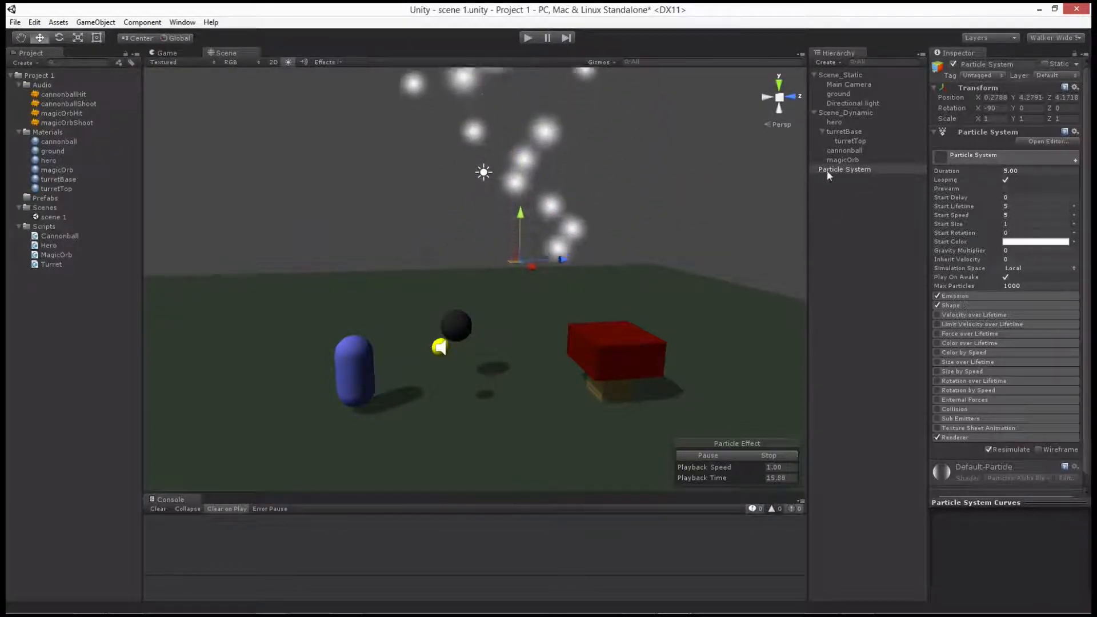
# - Make the particle system a child of magicOrb and set its position to 0, 0, 0
pyautogui.moveTo(832, 170); pyautogui.dragTo(846, 163)
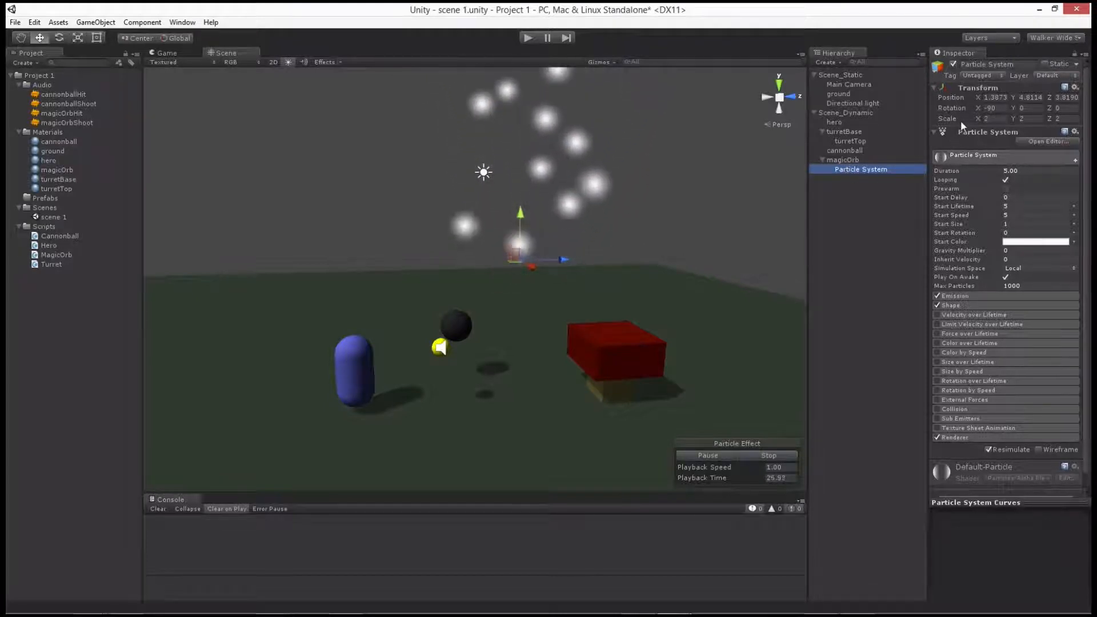
pyautogui.click(1003, 97)
pyautogui.write('0')
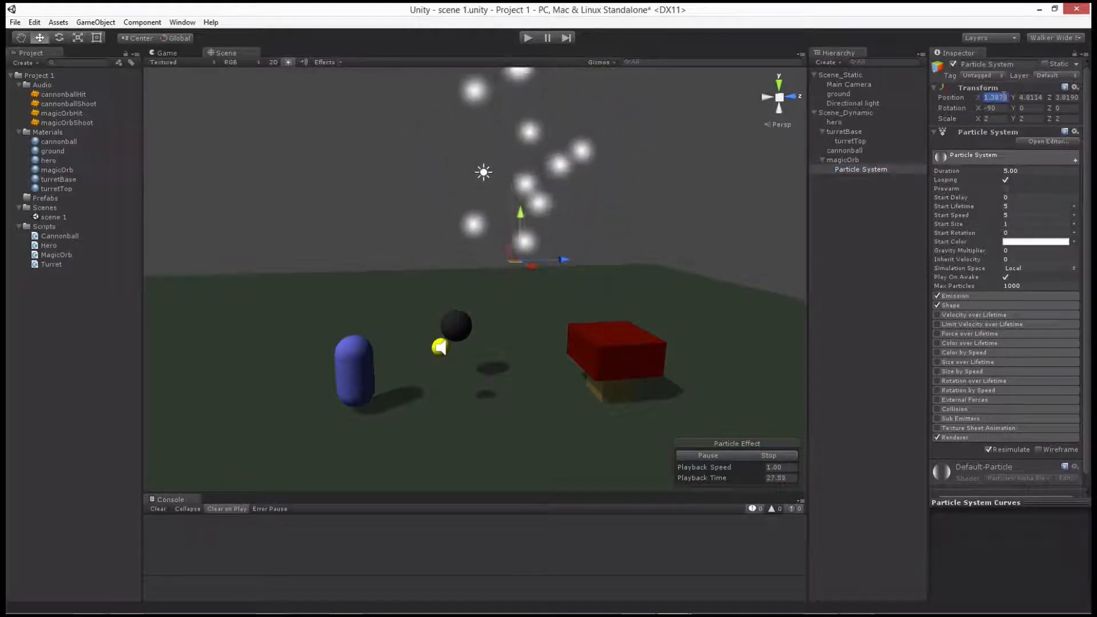
pyautogui.press('Tab')
pyautogui.write('0')
pyautogui.press('Tab')
pyautogui.write('0')
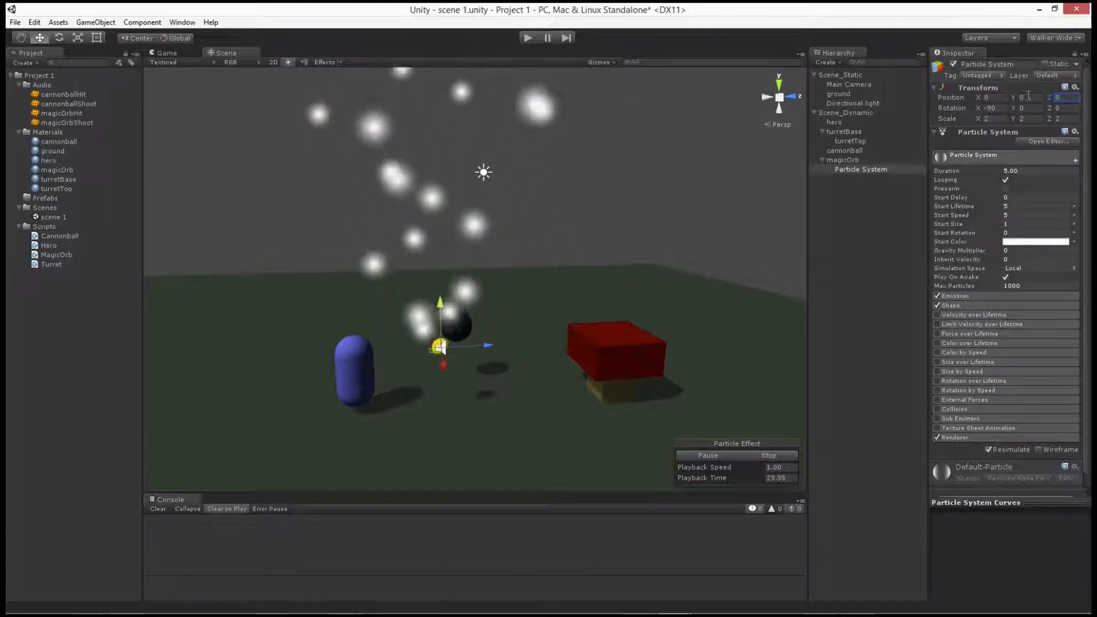
# - Examine the particle emission around the magic orb from near and far
pyautogui.moveTo(529, 292); pyautogui.dragTo(539, 287, button='middle')
pyautogui.scroll(-5, 578, 269)
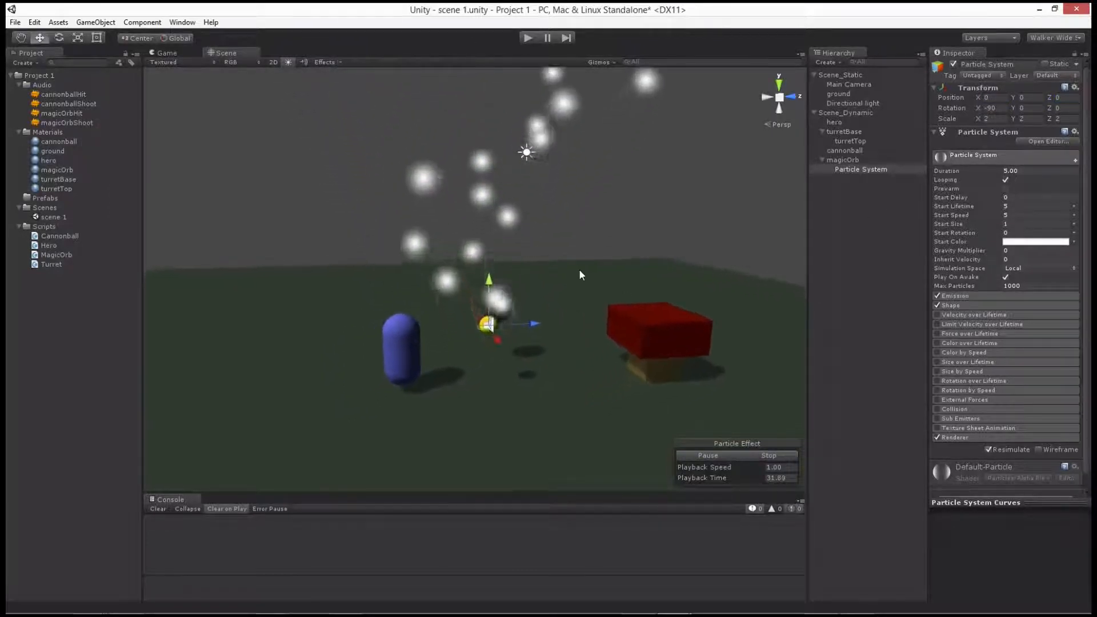
pyautogui.scroll(10, 457, 338)
pyautogui.scroll(-8, 457, 339)
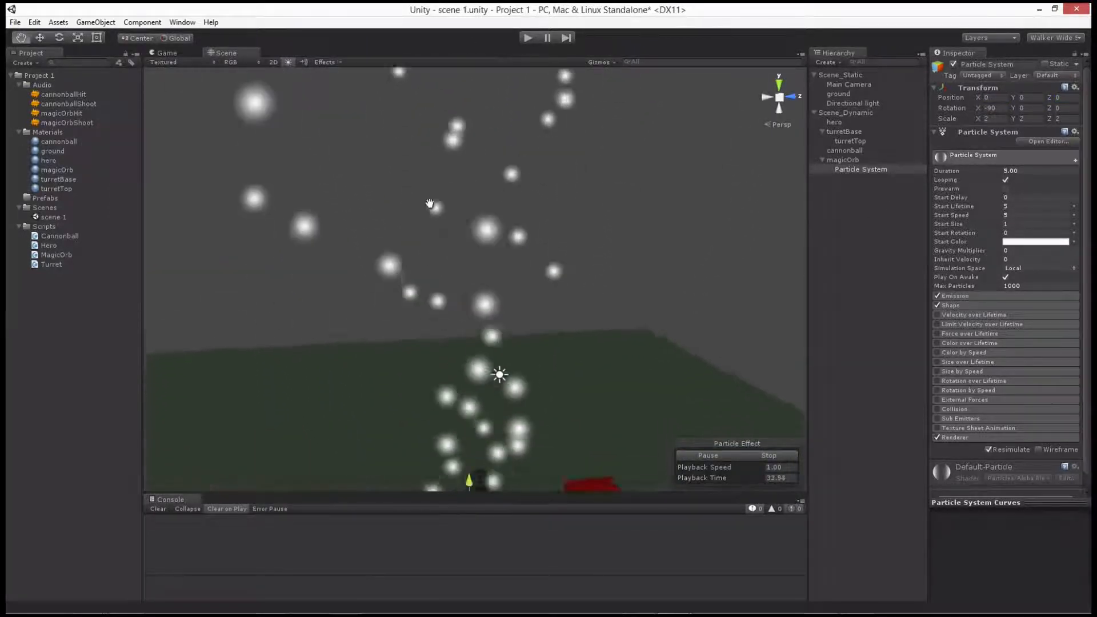
pyautogui.scroll(3, 445, 342)
pyautogui.moveTo(445, 341); pyautogui.dragTo(450, 213, button='middle')
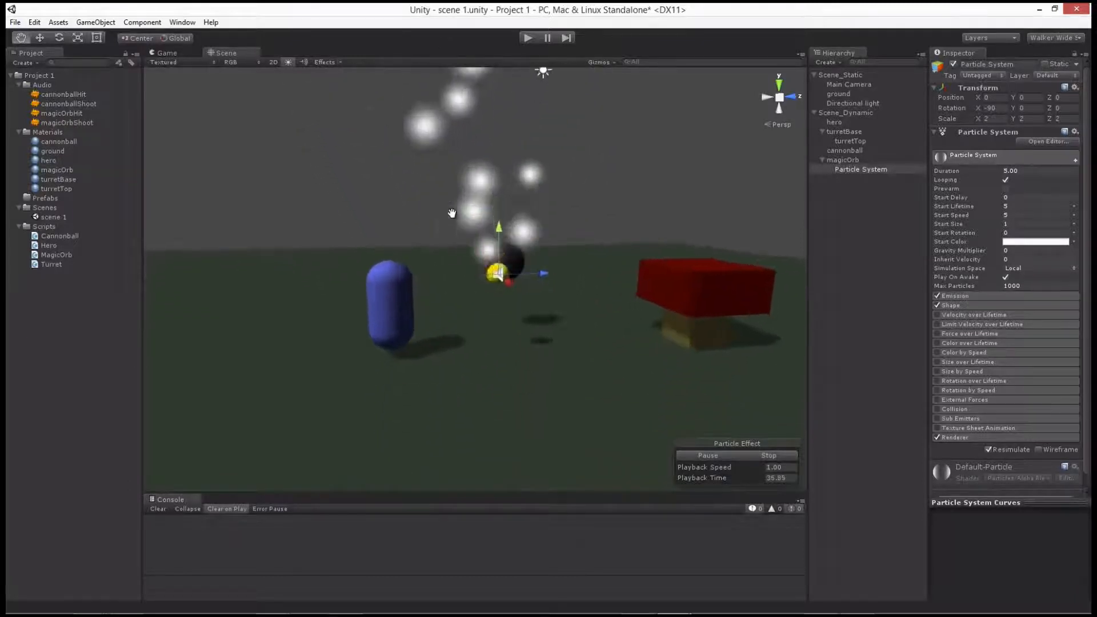
pyautogui.scroll(3, 451, 213)
pyautogui.keyDown('alt'); pyautogui.moveTo(680, 338); pyautogui.dragTo(685, 370); pyautogui.keyUp('alt')
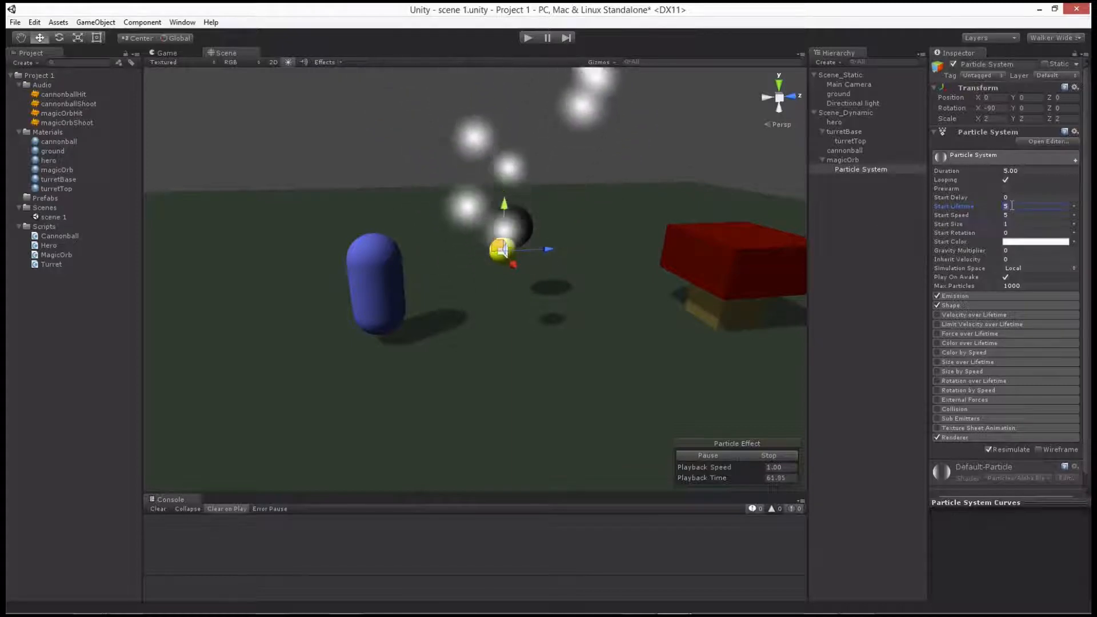
# - Set the particle system's Start Lifetime to 0.4 and its Start Speed to 1
pyautogui.write('.3')
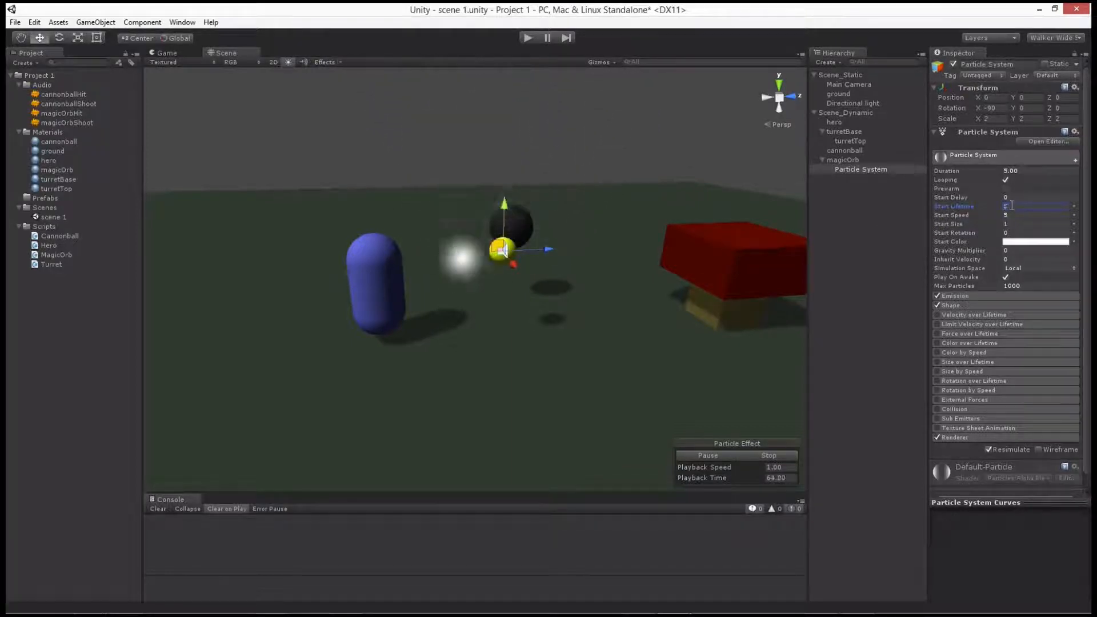
pyautogui.write('4')
pyautogui.press('Return')
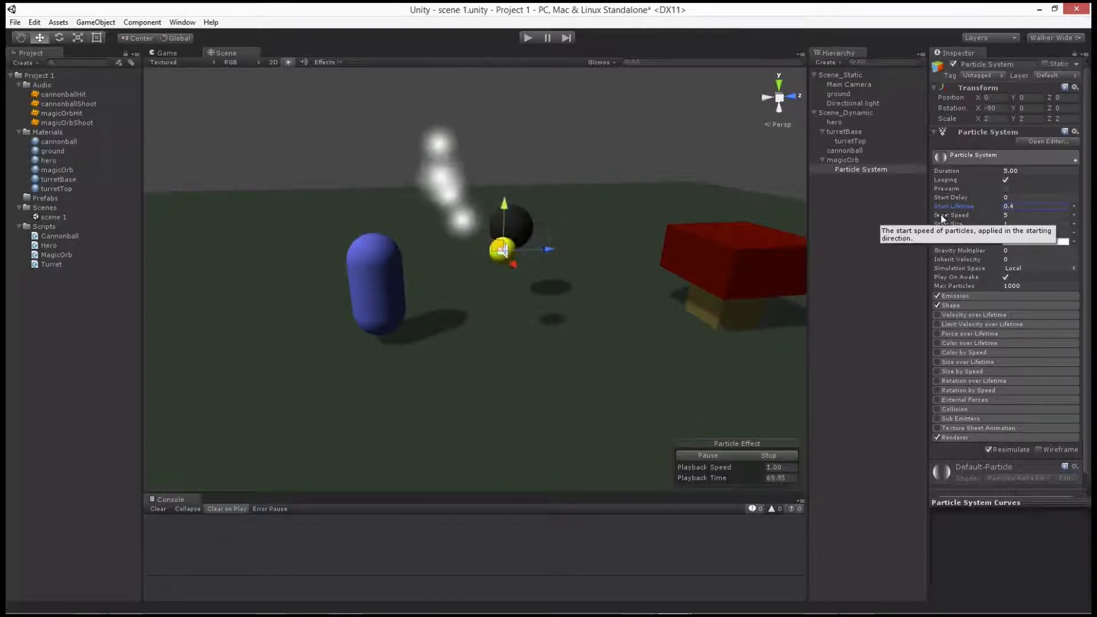
pyautogui.click(1020, 215)
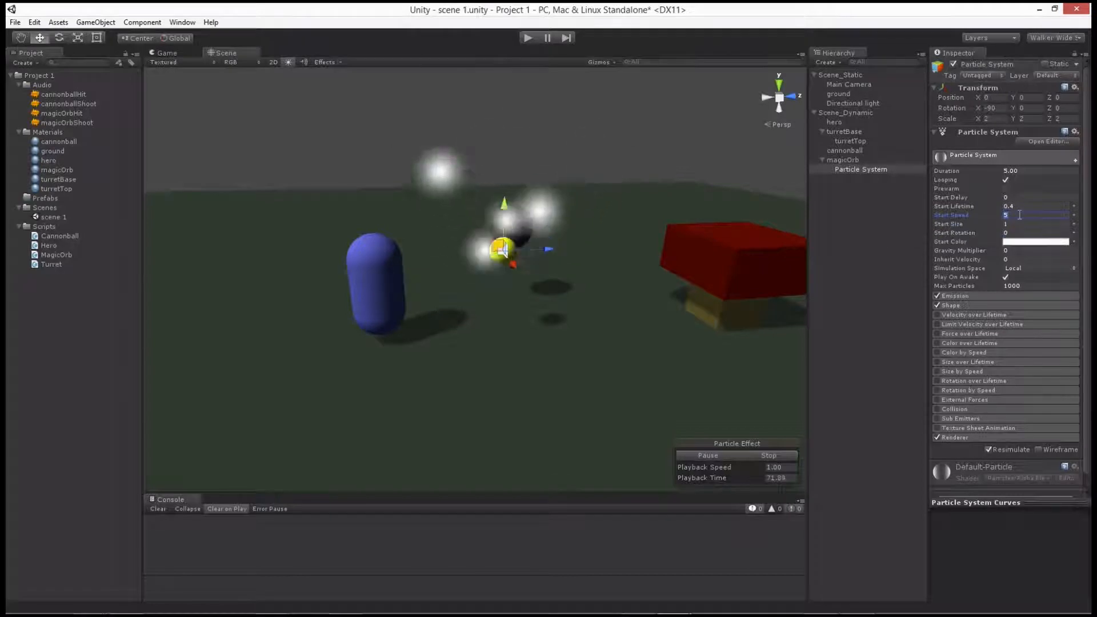
pyautogui.write('1')
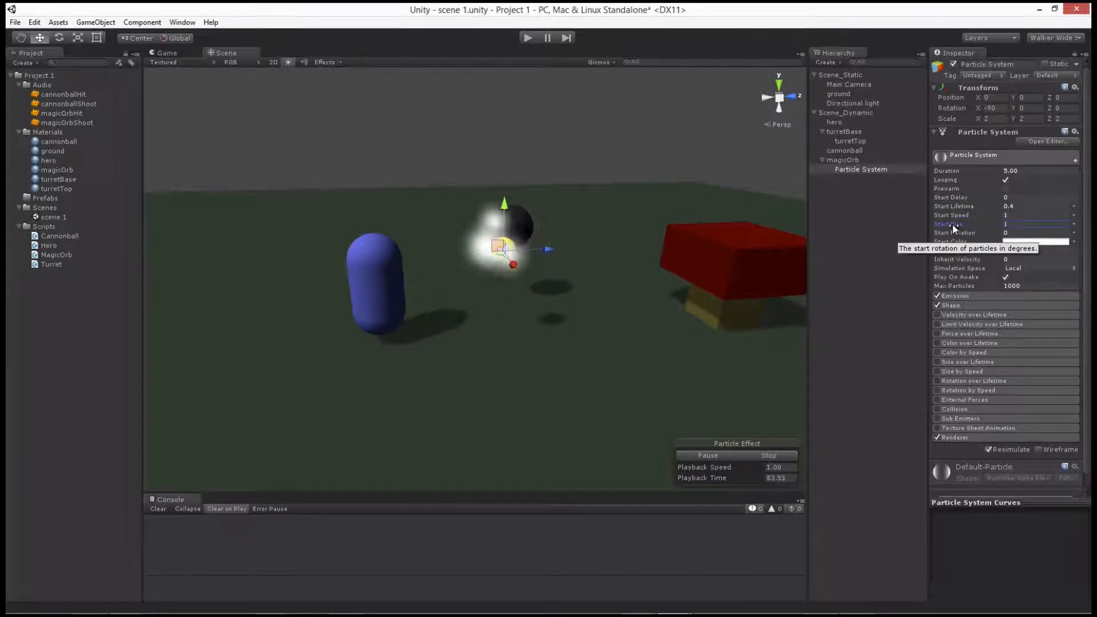
# - Set the particles' Start Size to 0.23 and check them close up against the magic orb
pyautogui.click(1015, 224)
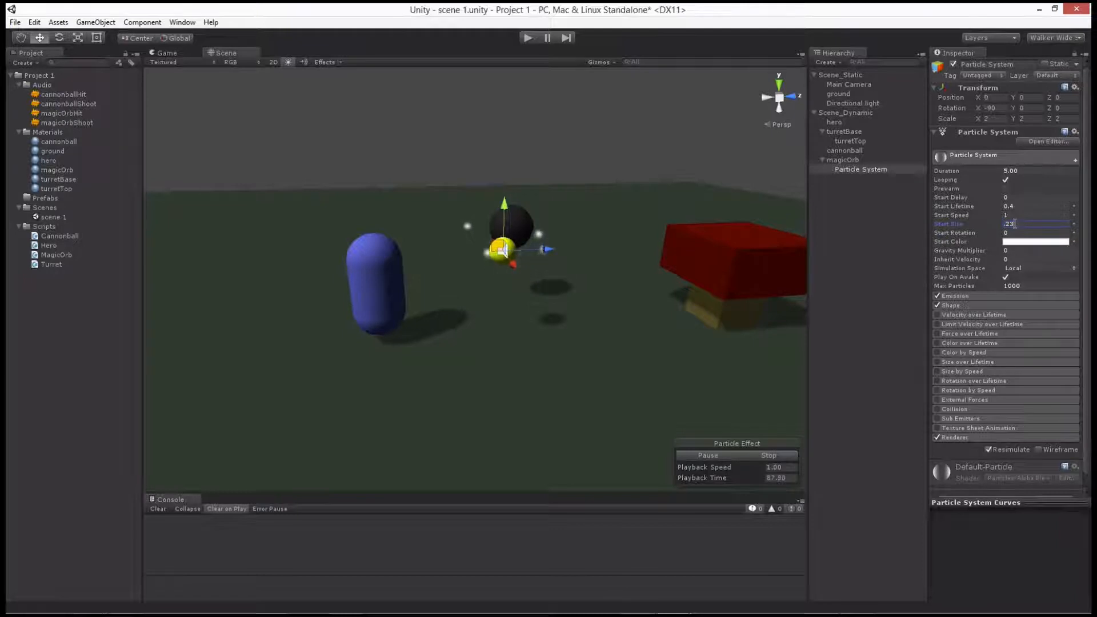
pyautogui.press('Return')
pyautogui.scroll(3, 478, 238)
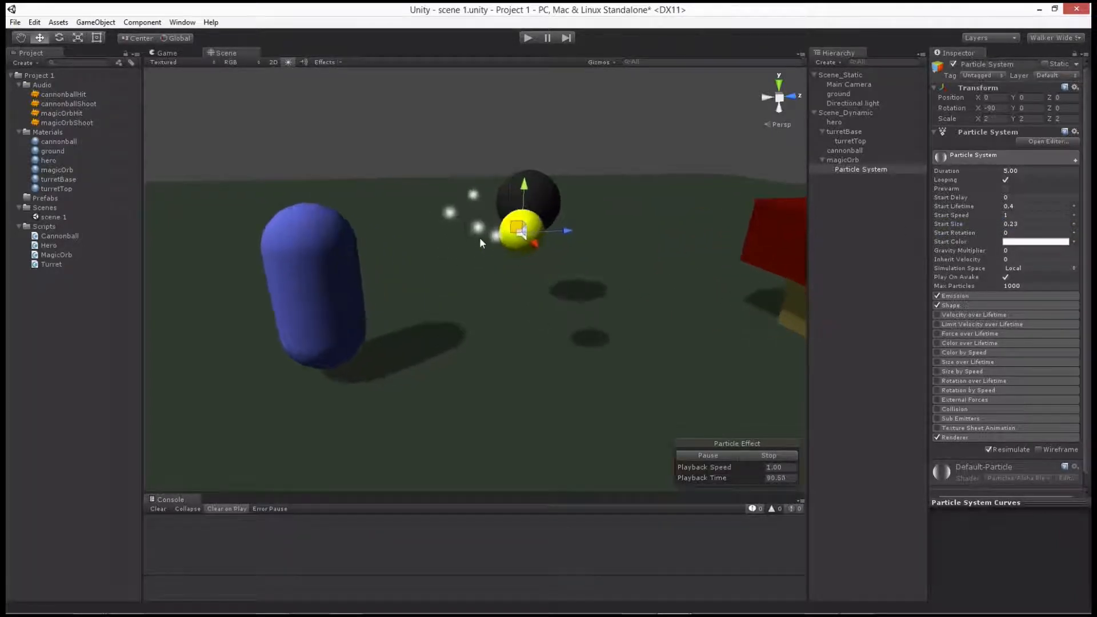
pyautogui.moveTo(479, 285); pyautogui.dragTo(478, 313, button='middle')
pyautogui.scroll(5, 516, 346)
pyautogui.moveTo(583, 374); pyautogui.dragTo(665, 414, button='right')
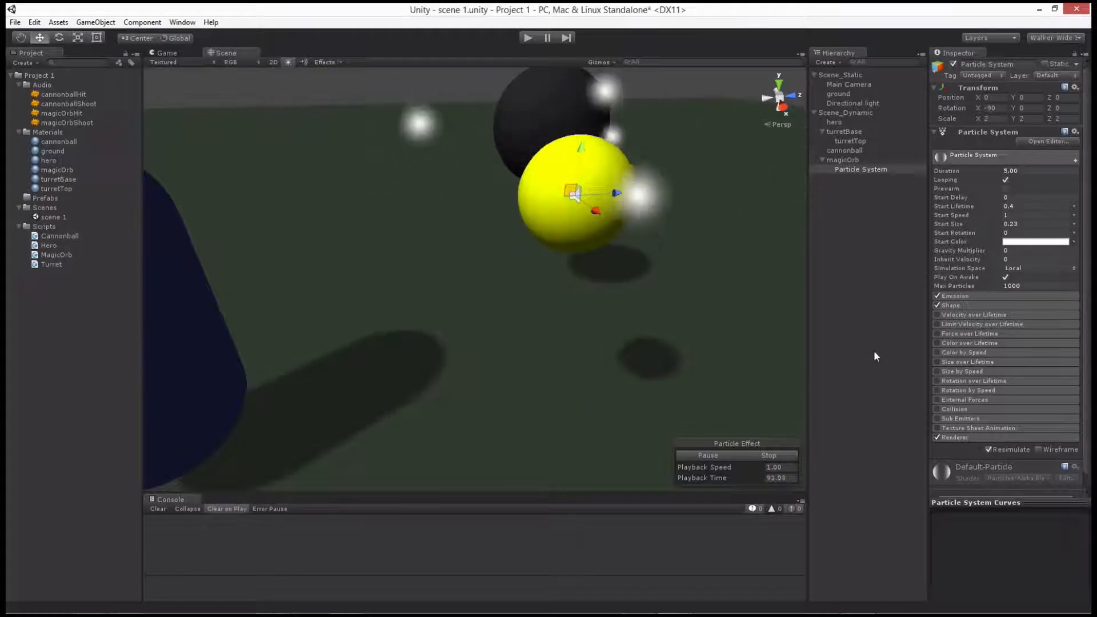
# - Set the particles' Start Color to the yellow sampled from the magic orb's surface, RGB 244, 254, 0
pyautogui.click(1007, 242)
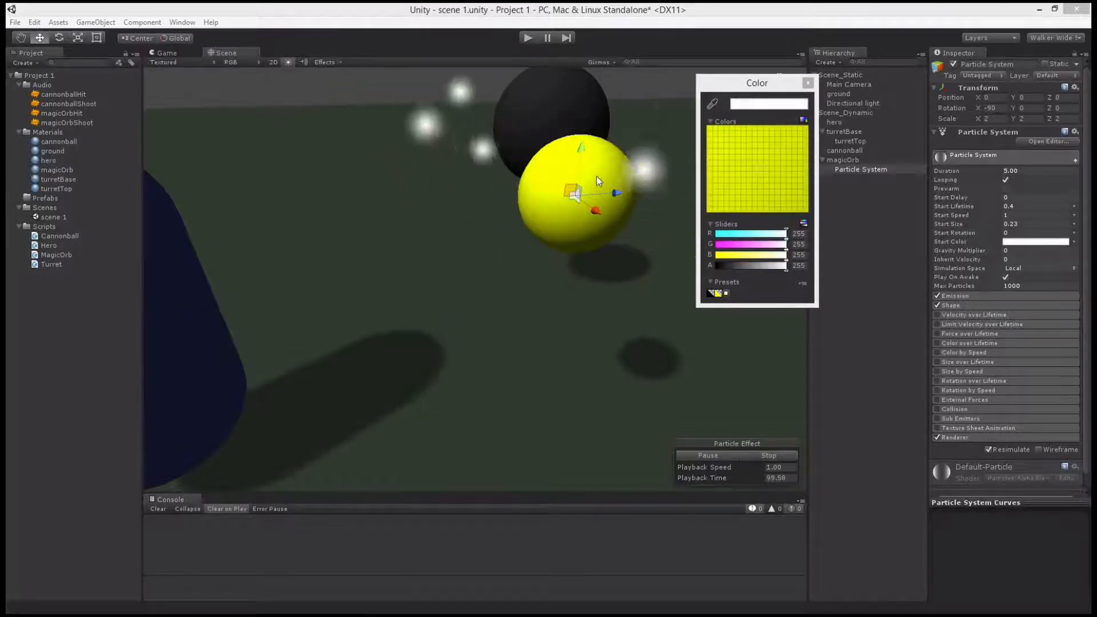
pyautogui.click(583, 185)
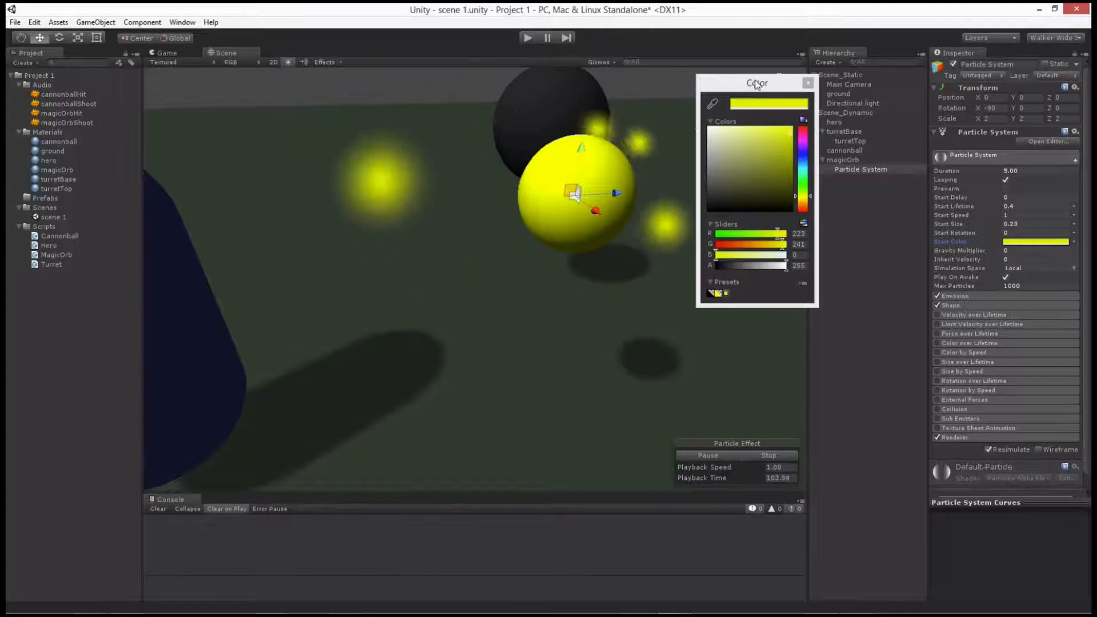
pyautogui.moveTo(765, 87); pyautogui.dragTo(758, 89)
pyautogui.click(707, 106)
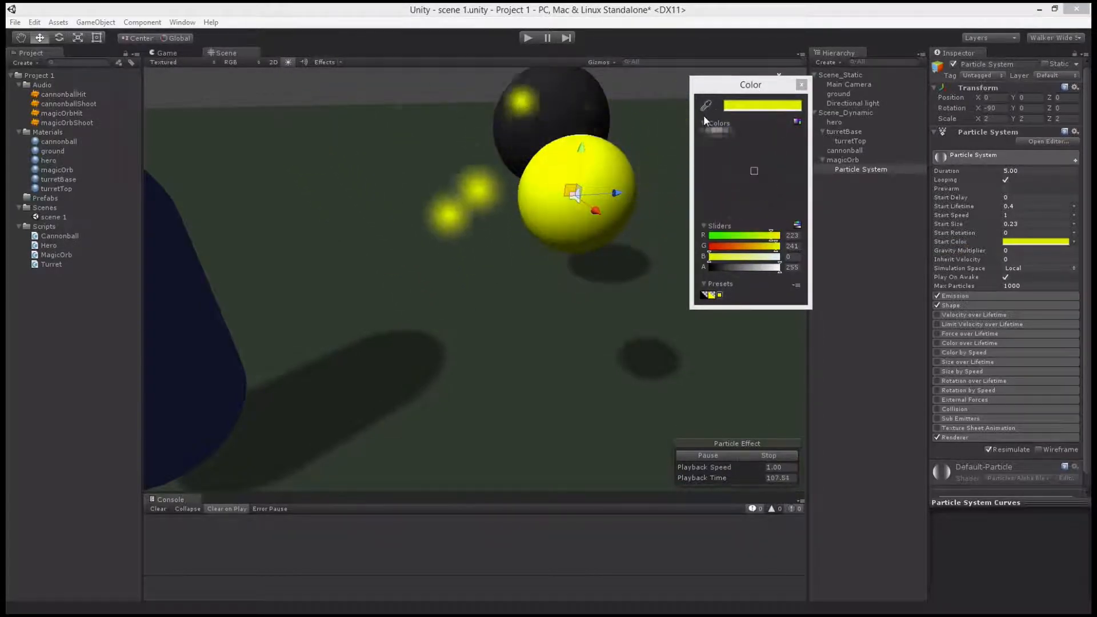
pyautogui.click(593, 171)
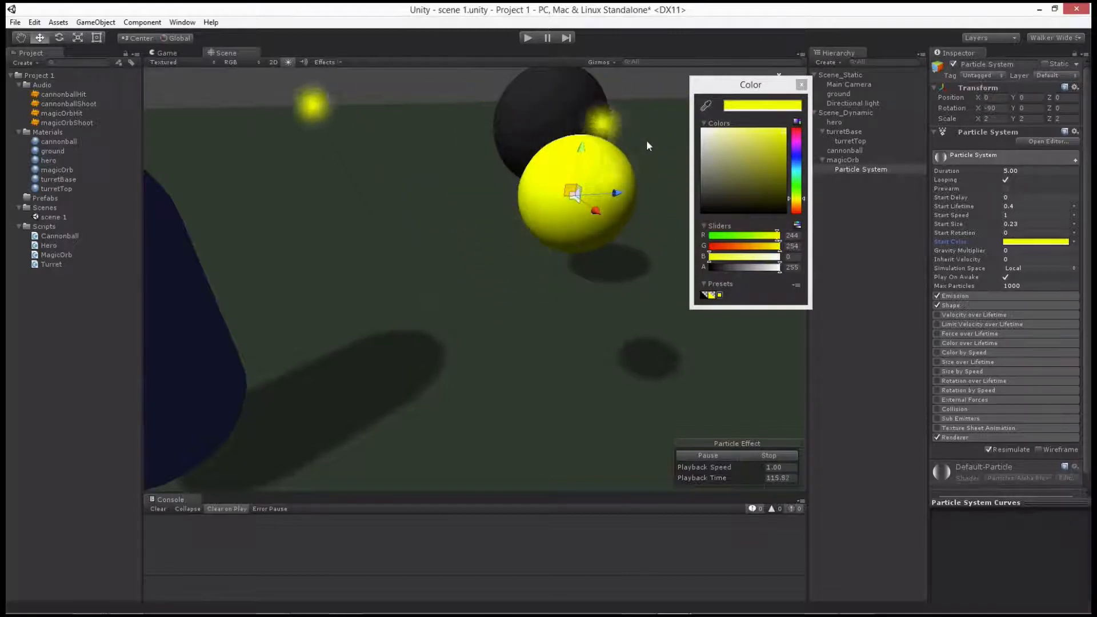
# - Change the particle system's Simulation Space to World
pyautogui.click(950, 251)
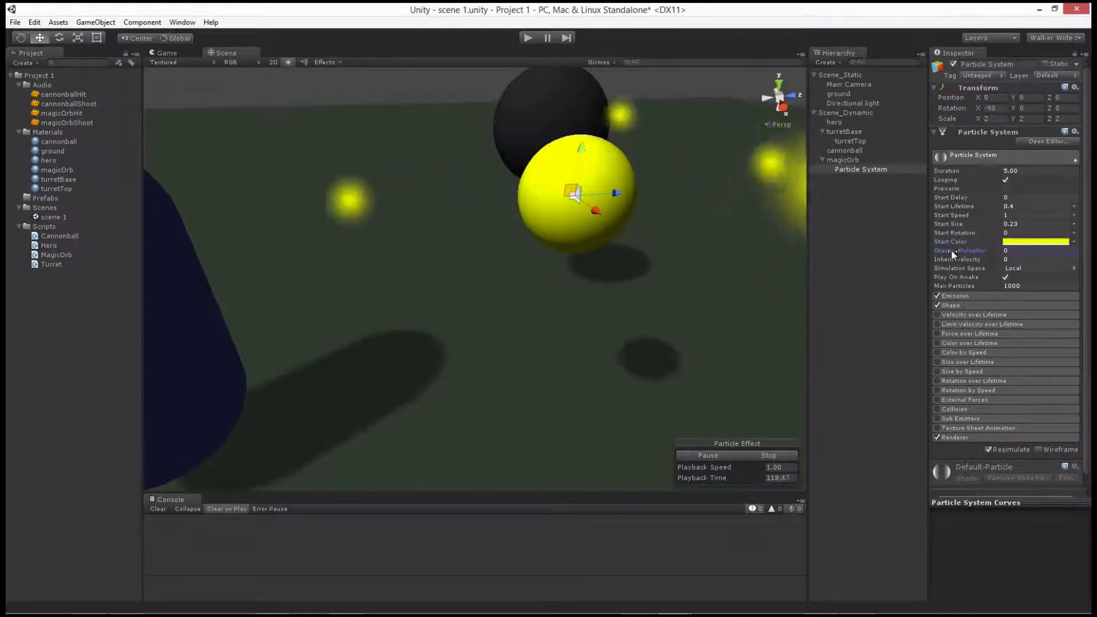
pyautogui.click(1020, 268)
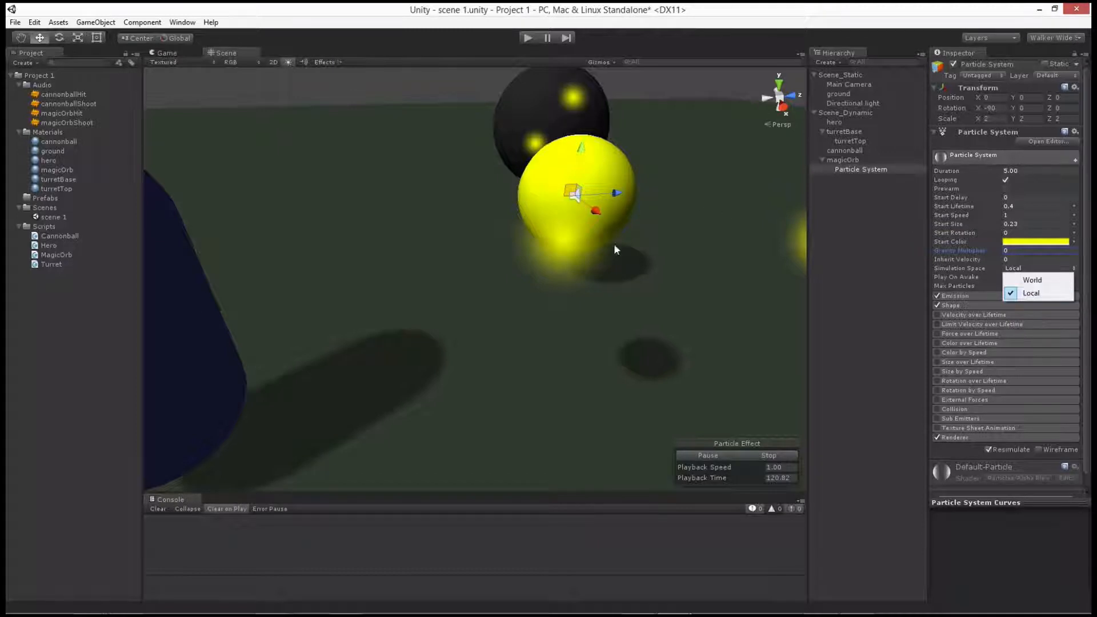
pyautogui.click(1040, 282)
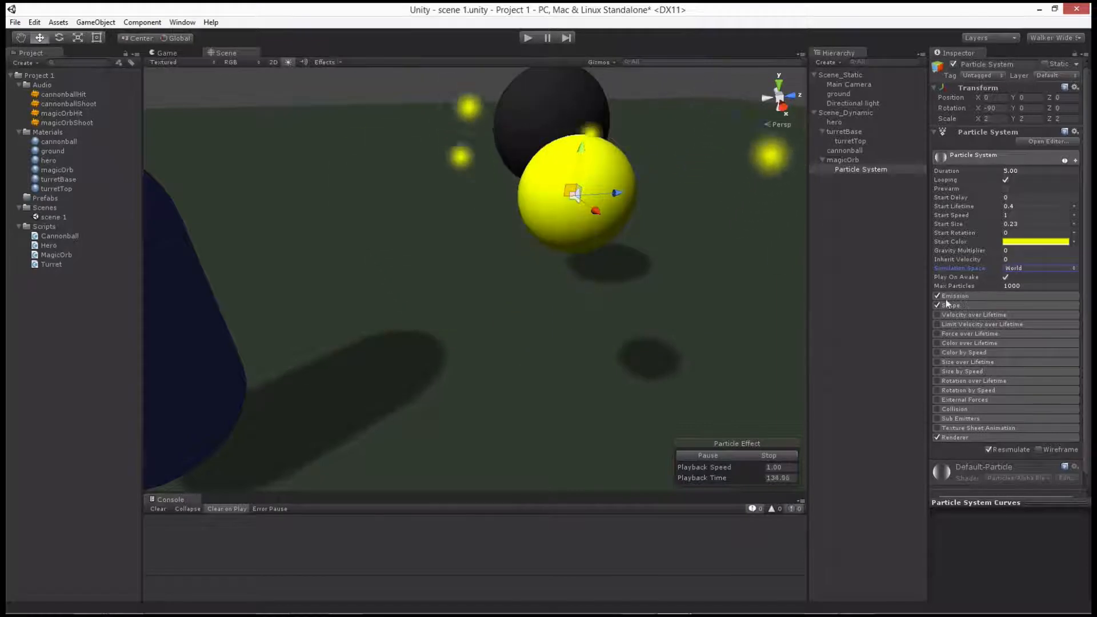
# - Raise the particle system's Emission Rate to 1000 over time and inspect the resulting particle cloud
pyautogui.click(970, 294)
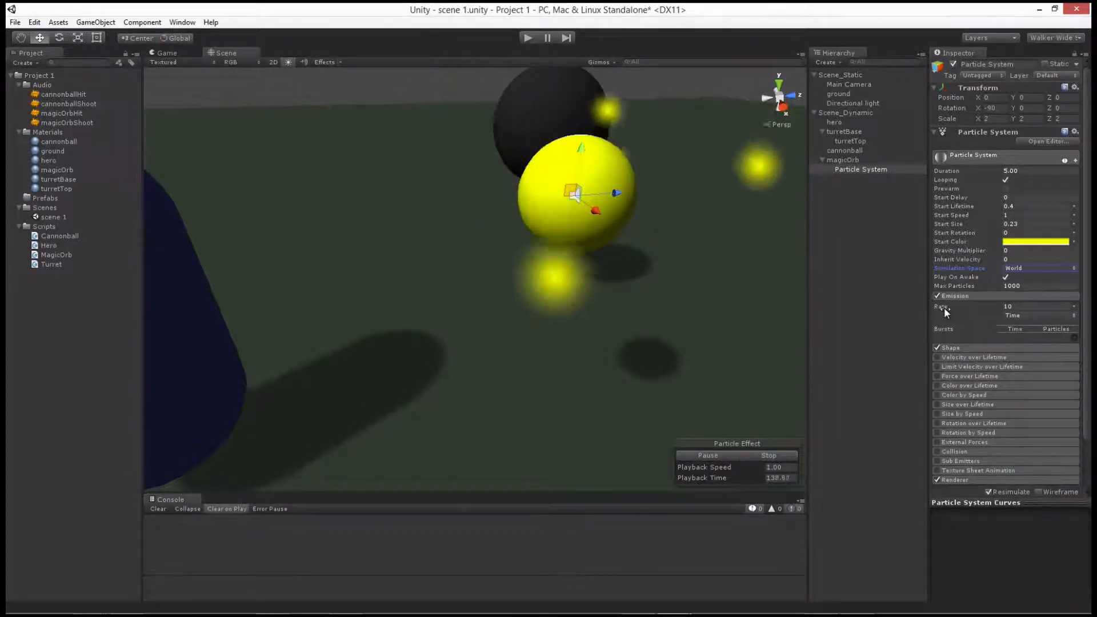
pyautogui.click(1028, 307)
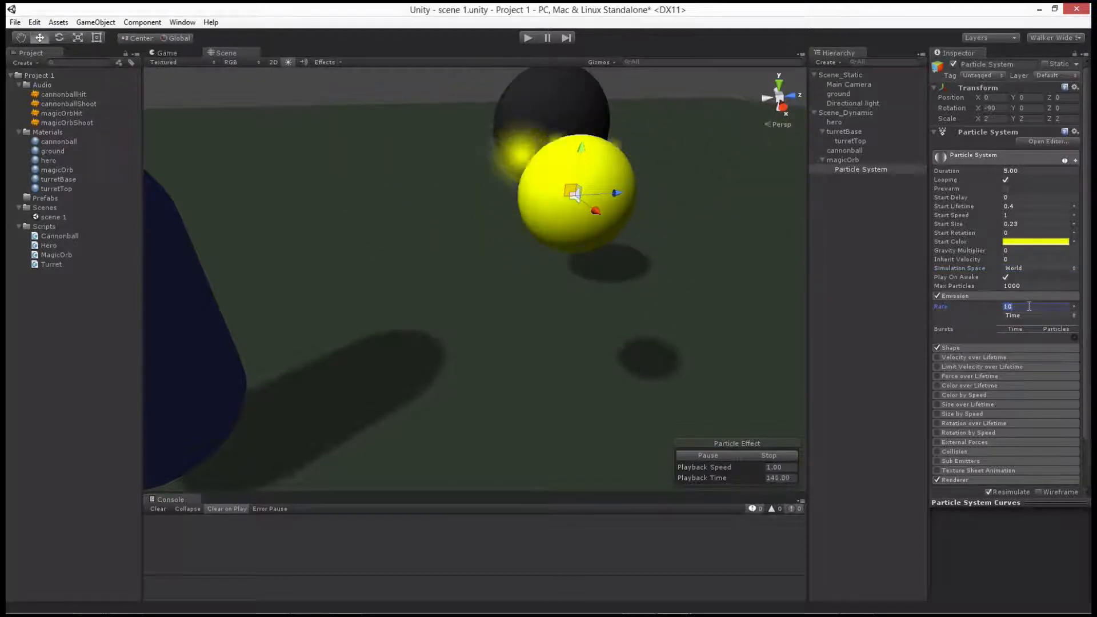
pyautogui.write('1000')
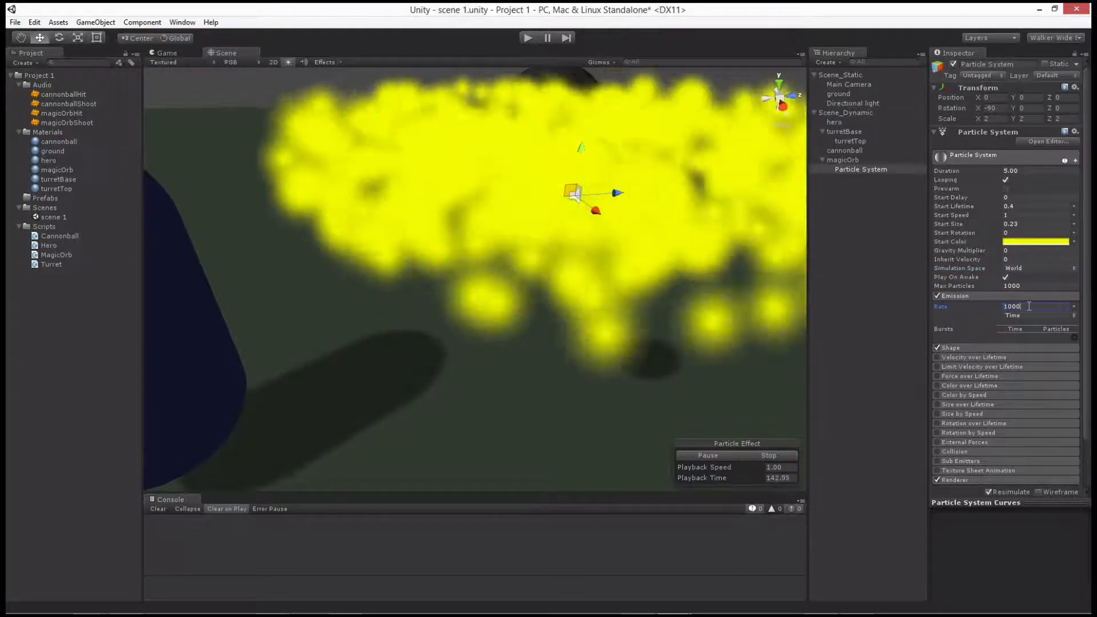
pyautogui.keyDown('alt'); pyautogui.moveTo(384, 362); pyautogui.dragTo(525, 302); pyautogui.keyUp('alt')
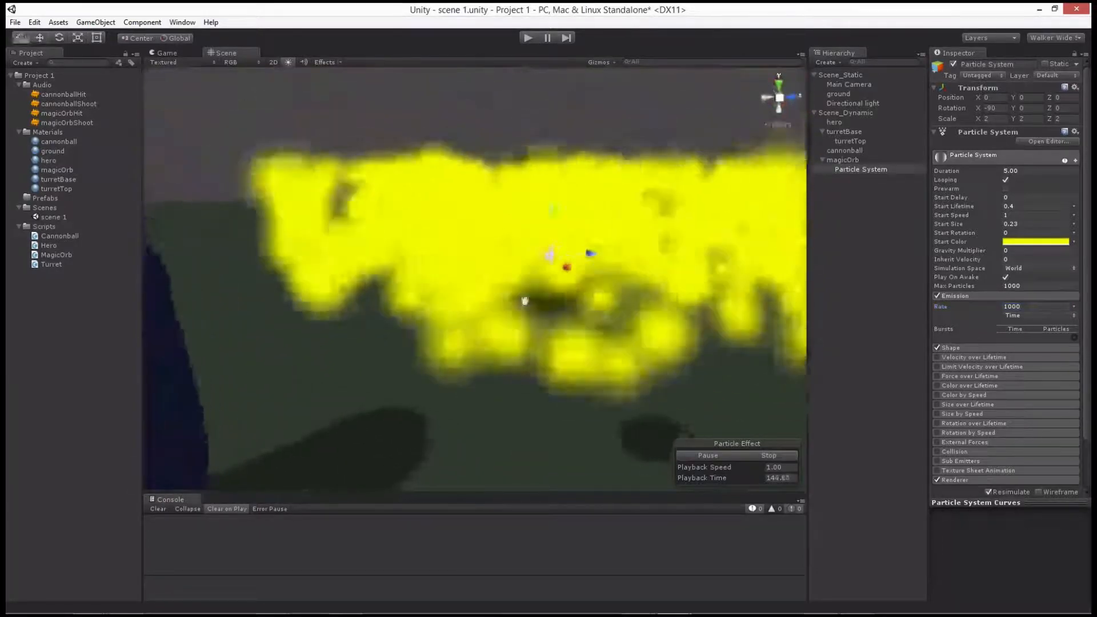
pyautogui.moveTo(525, 301); pyautogui.dragTo(454, 300, button='middle')
pyautogui.scroll(-5, 406, 312)
pyautogui.scroll(3, 400, 317)
pyautogui.scroll(-3, 387, 326)
pyautogui.scroll(3, 375, 343)
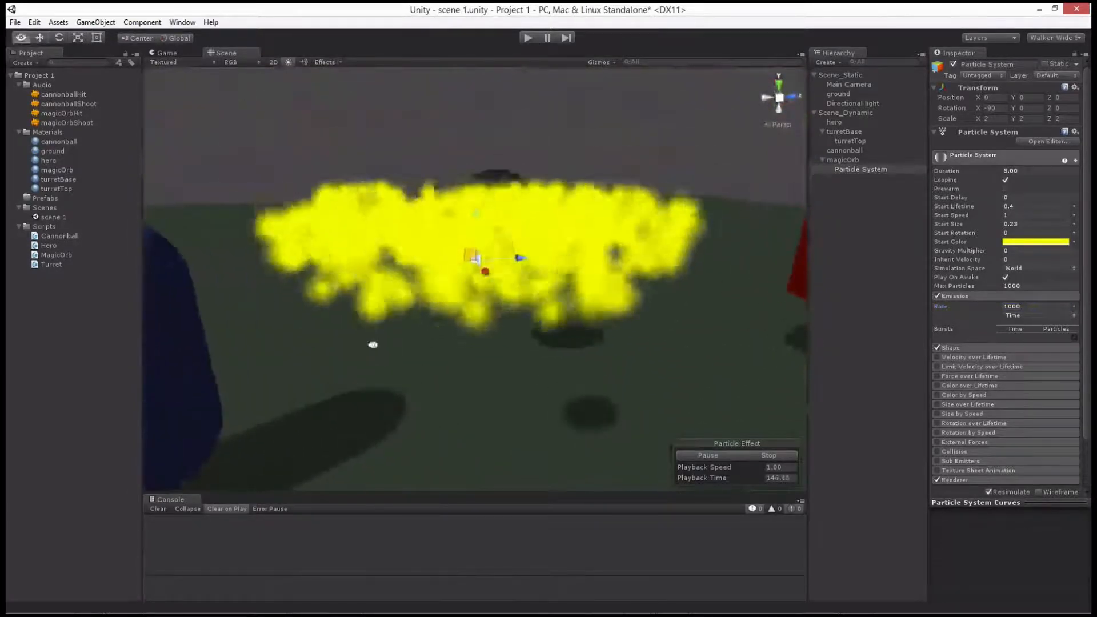
pyautogui.keyDown('alt'); pyautogui.moveTo(372, 344); pyautogui.dragTo(367, 312); pyautogui.keyUp('alt')
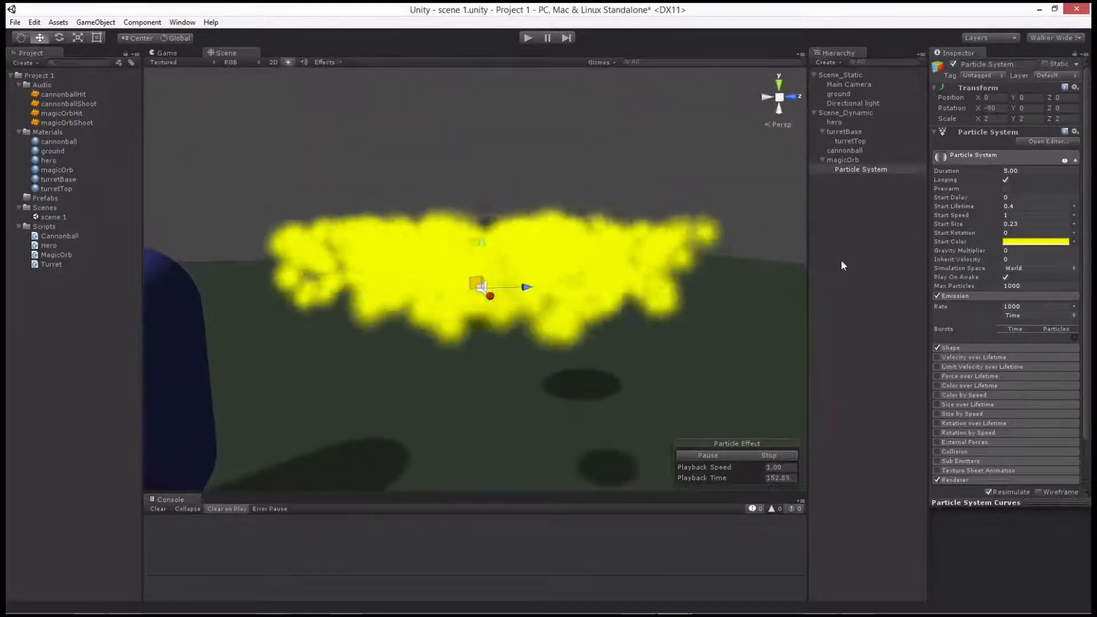
# - Change the particle system's emitter Shape to Box in its Shape module
pyautogui.click(971, 349)
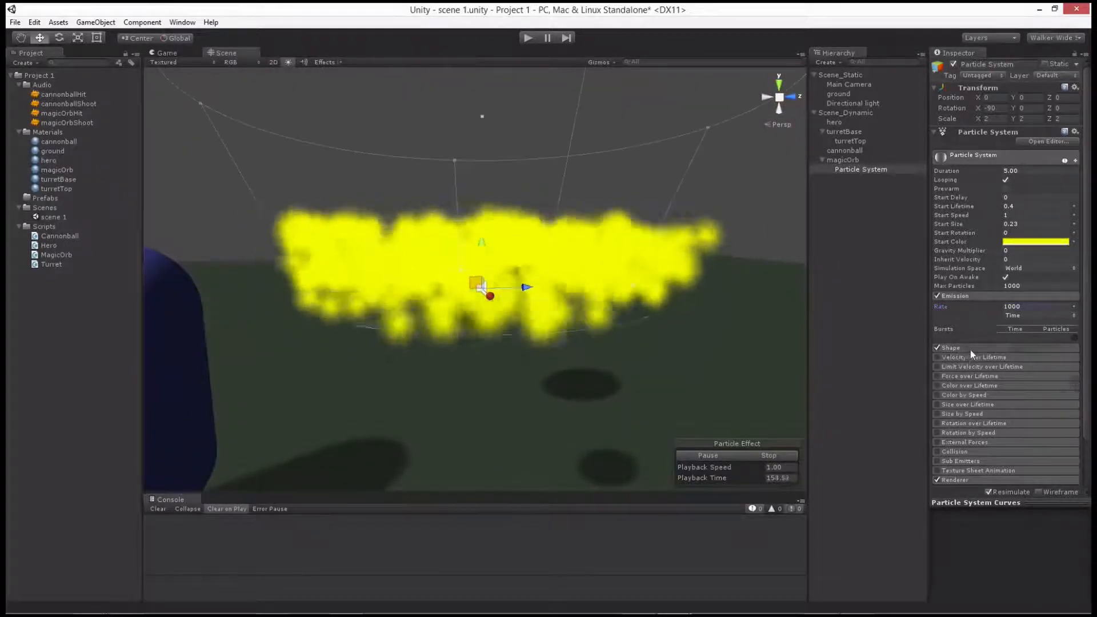
pyautogui.click(971, 349)
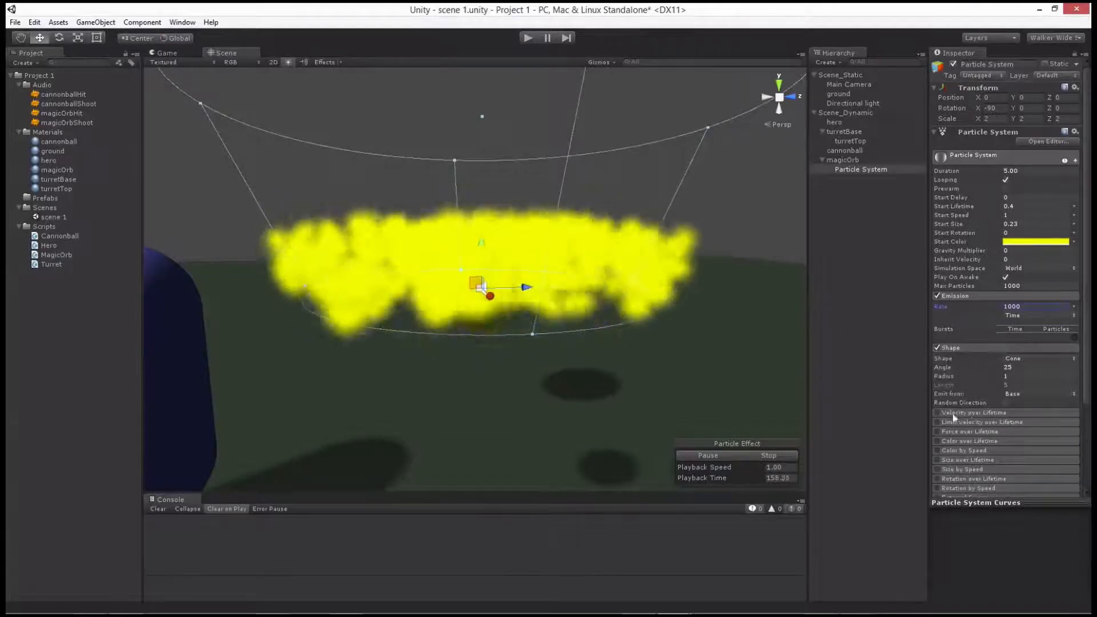
pyautogui.click(1017, 359)
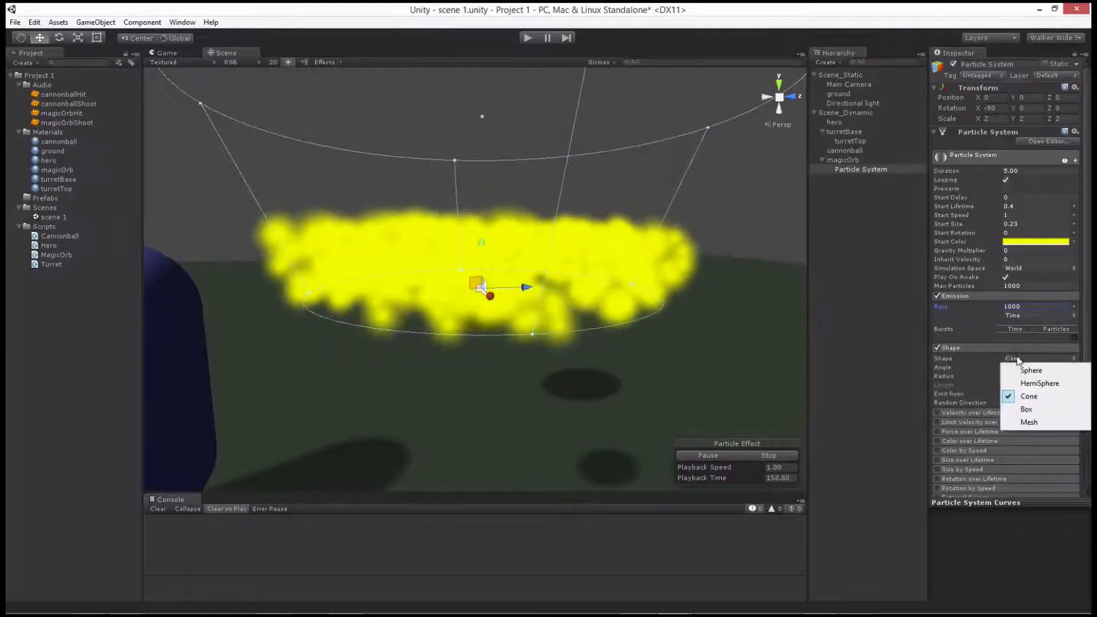
pyautogui.click(1027, 409)
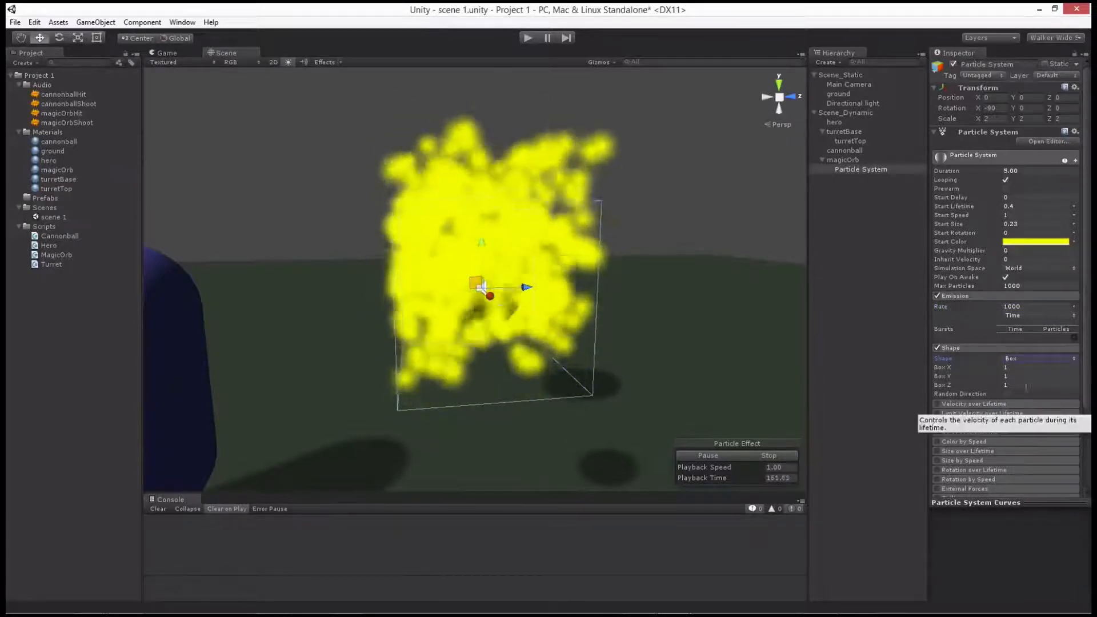
# - Set the box emitter's X, Y and Z dimensions to 0.1 each
pyautogui.doubleClick(1014, 367)
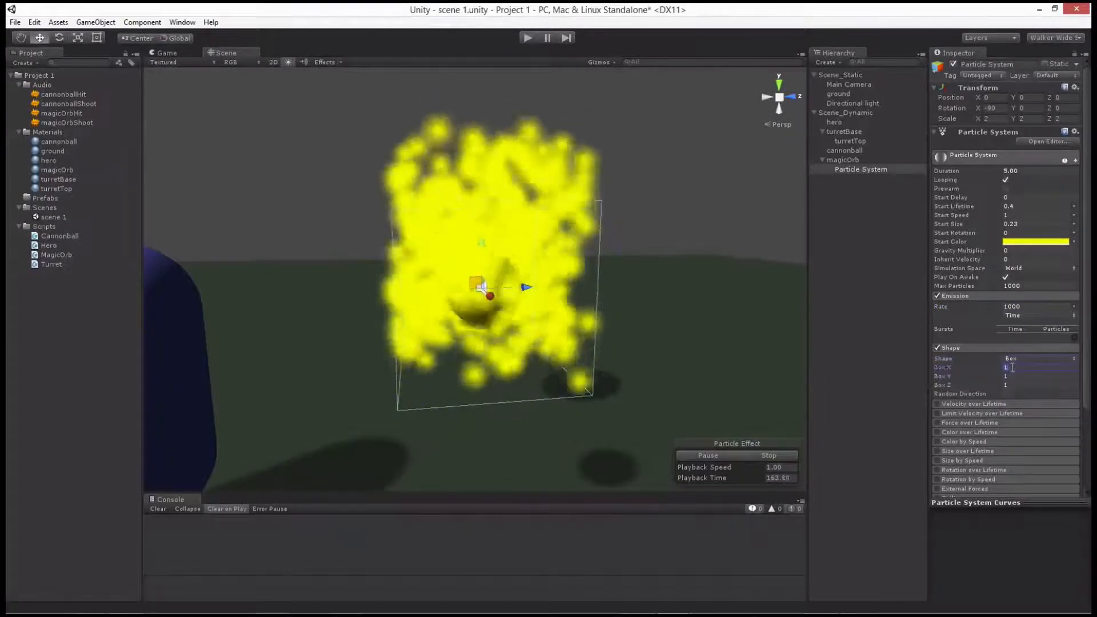
pyautogui.write('0.1')
pyautogui.press('Tab')
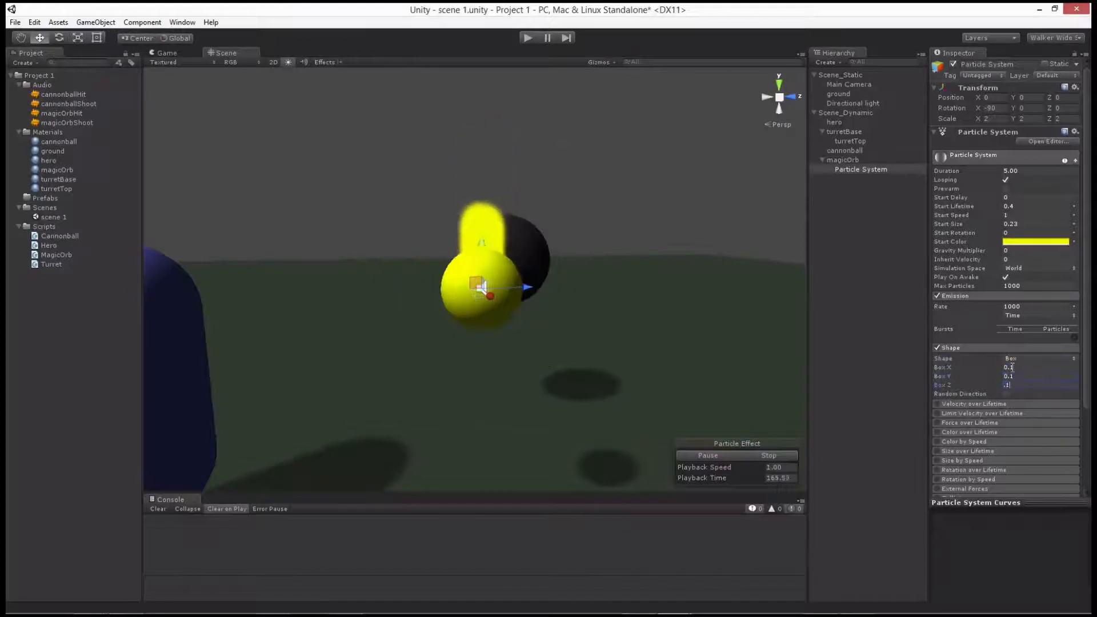
pyautogui.write('.1')
pyautogui.keyDown('alt'); pyautogui.moveTo(386, 302); pyautogui.dragTo(514, 213); pyautogui.keyUp('alt')
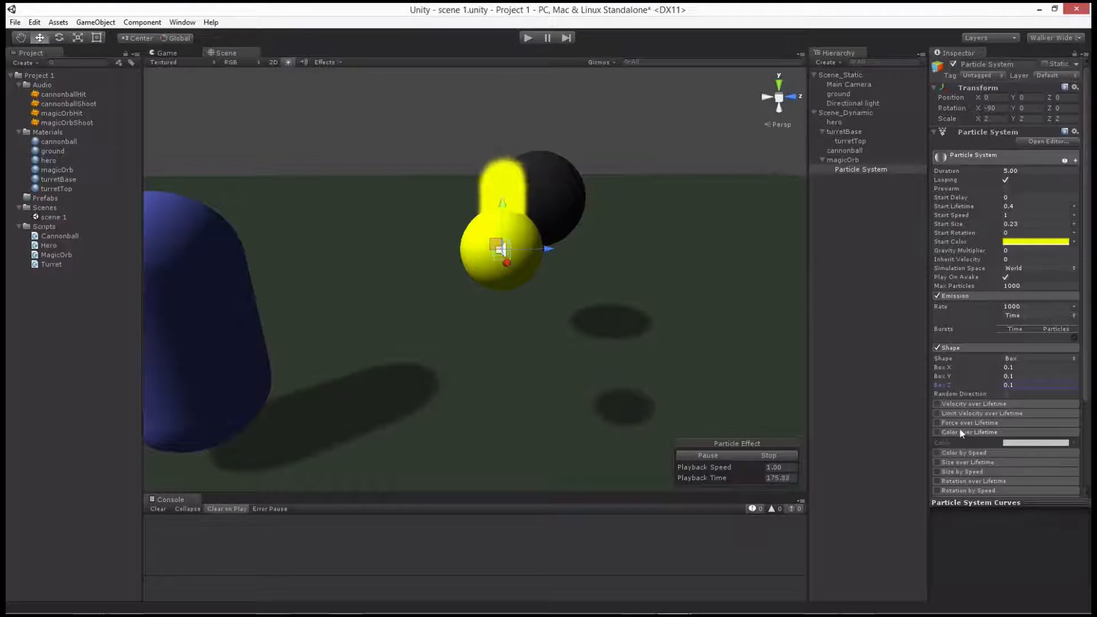
# - Enable Color over Lifetime for the particle system with its Color mode set to Gradient
pyautogui.click(937, 433)
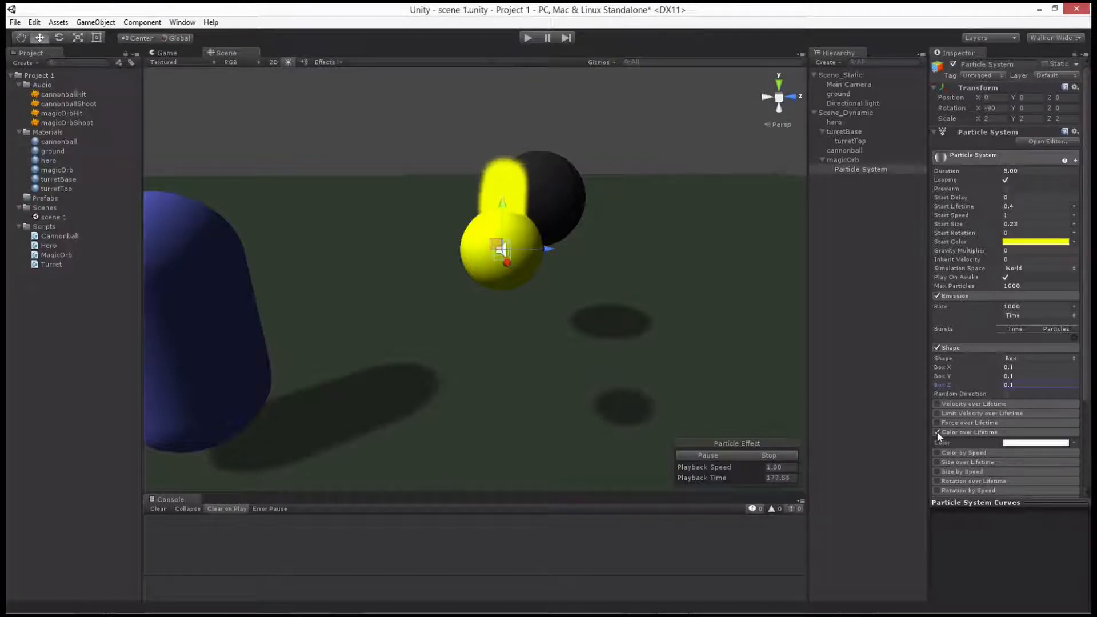
pyautogui.scroll(-3, 941, 431)
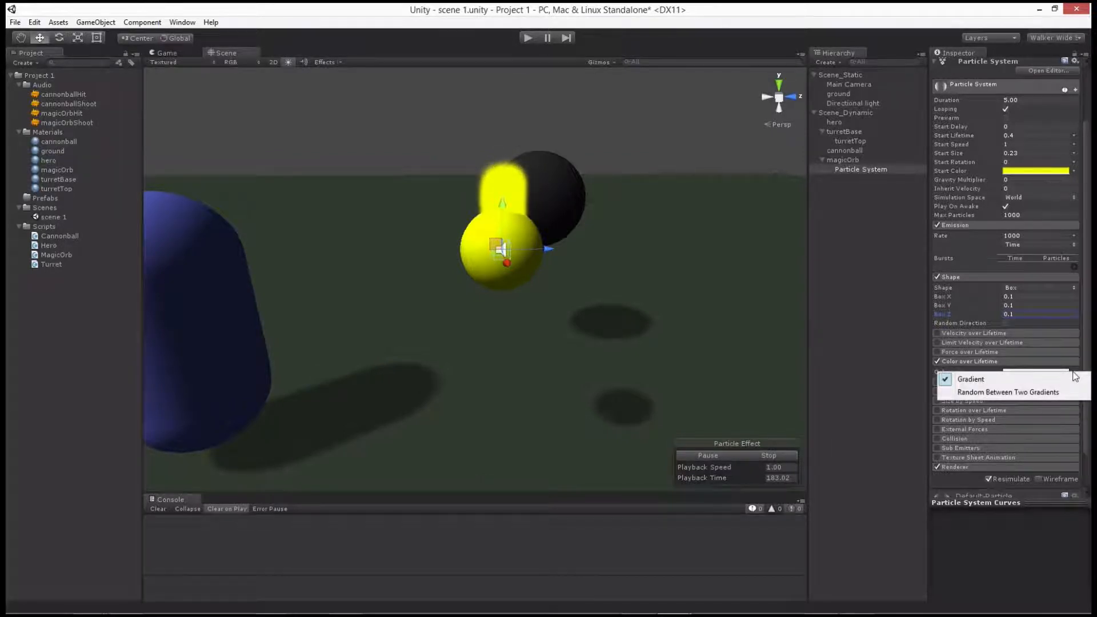
pyautogui.click(982, 380)
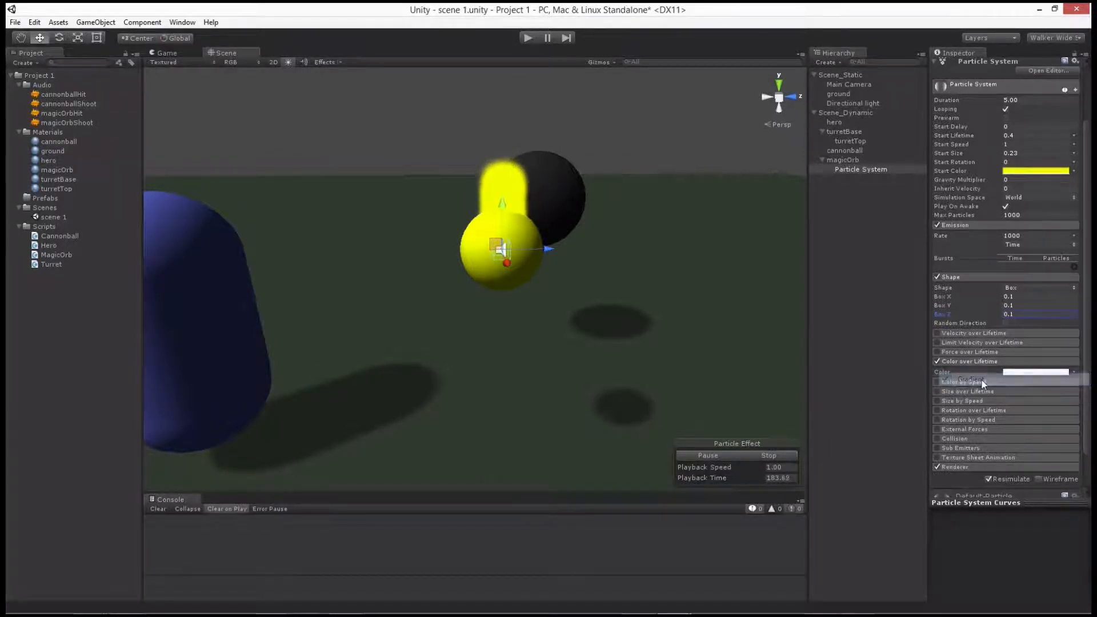
# - Set the start colour of the Color over Lifetime gradient to yellow-green, RGB 157, 255, 0
pyautogui.click(1026, 372)
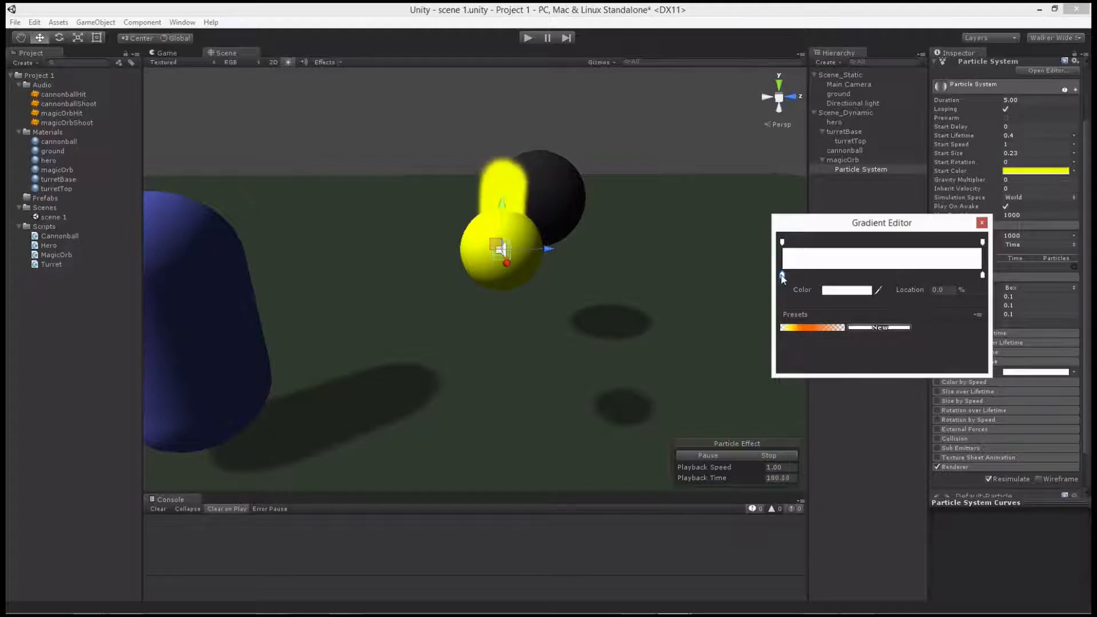
pyautogui.click(840, 292)
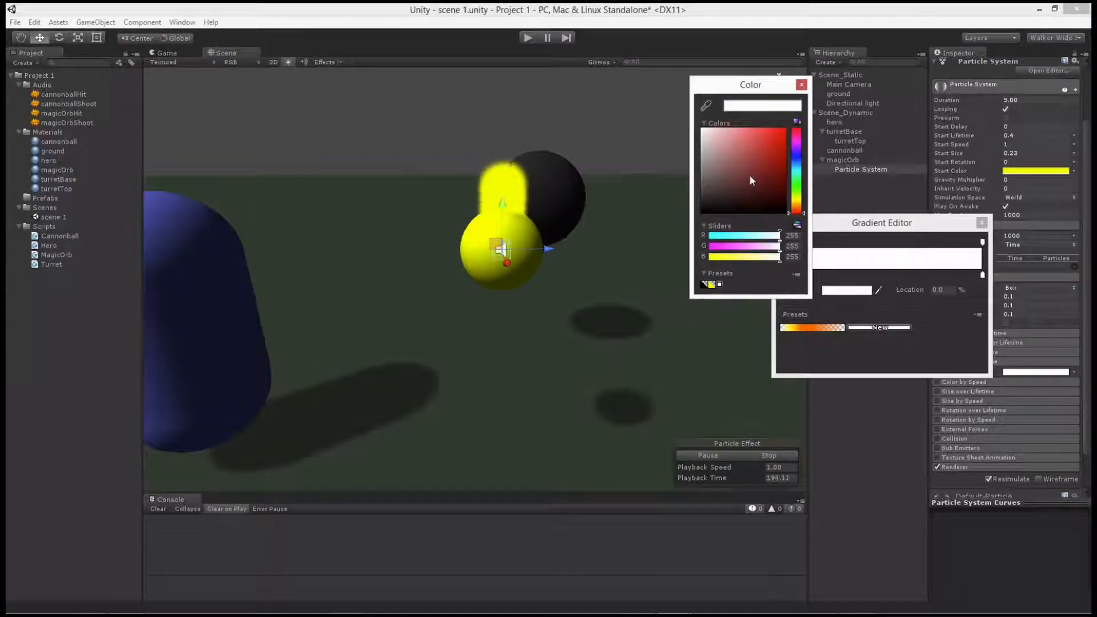
pyautogui.click(797, 184)
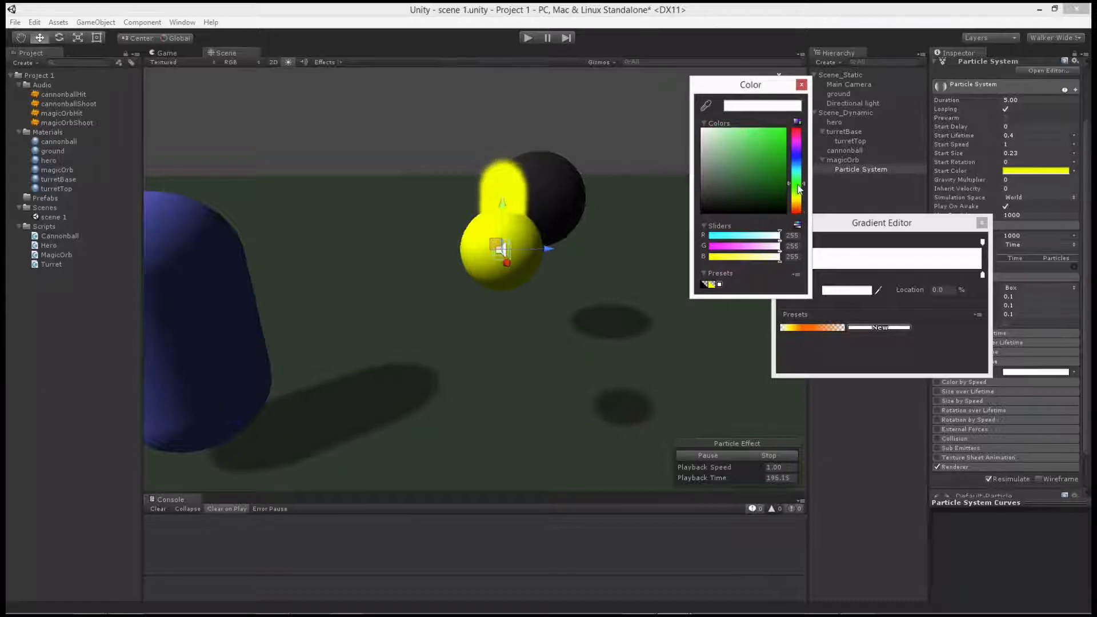
pyautogui.moveTo(799, 190); pyautogui.dragTo(799, 199)
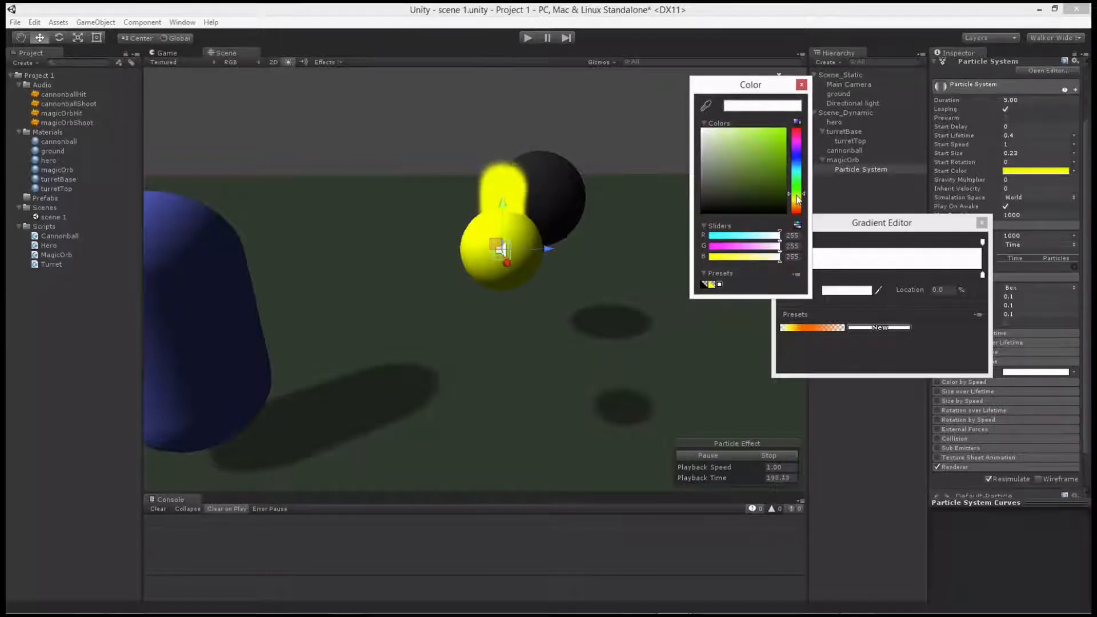
pyautogui.moveTo(769, 154); pyautogui.dragTo(786, 129)
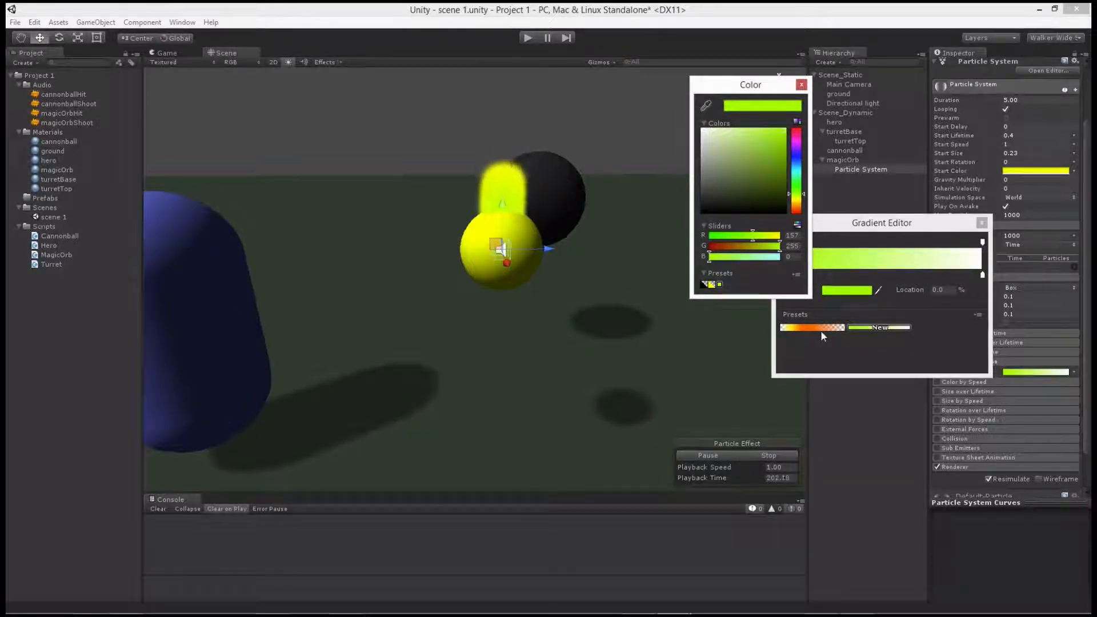
pyautogui.click(913, 373)
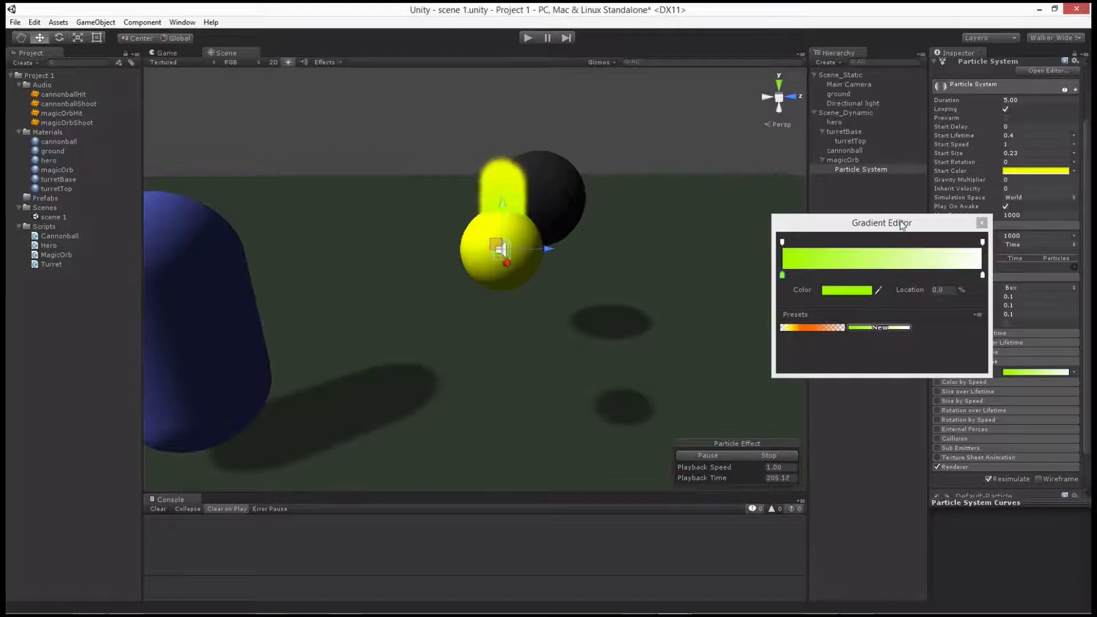
# - Review the lifetime gradient's end and start colour stops, then close the Gradient Editor
pyautogui.moveTo(902, 224); pyautogui.dragTo(873, 248)
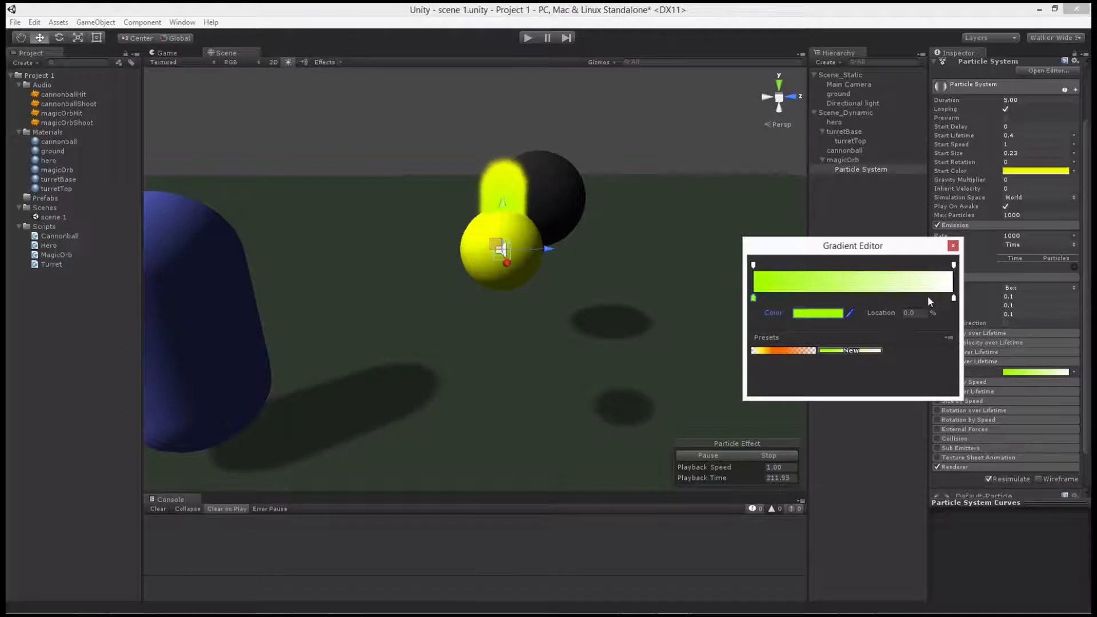
pyautogui.click(954, 298)
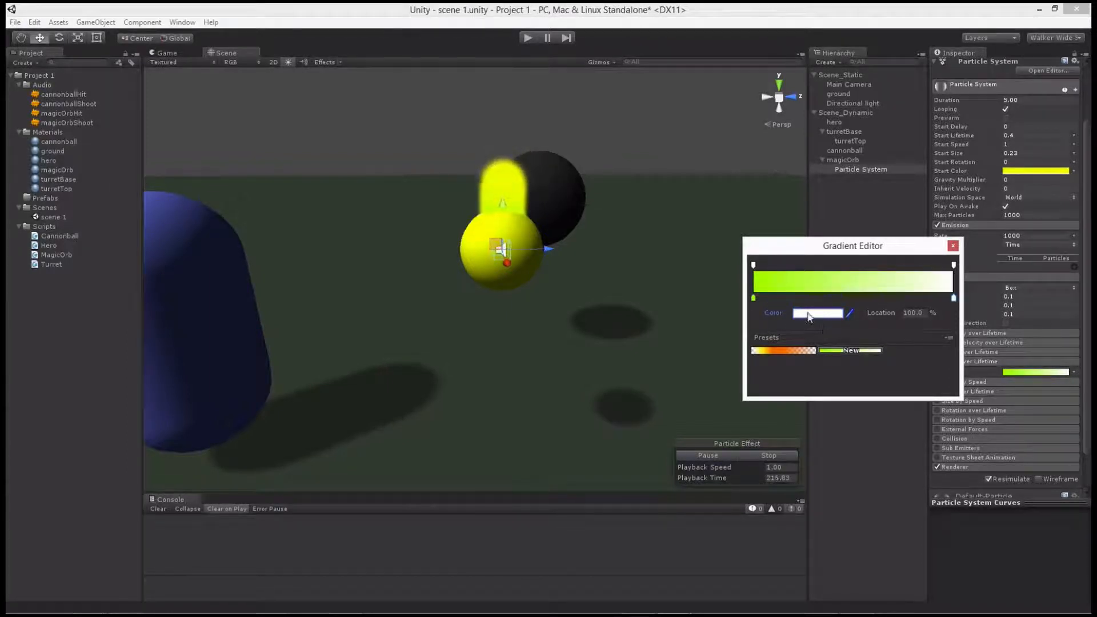
pyautogui.click(753, 298)
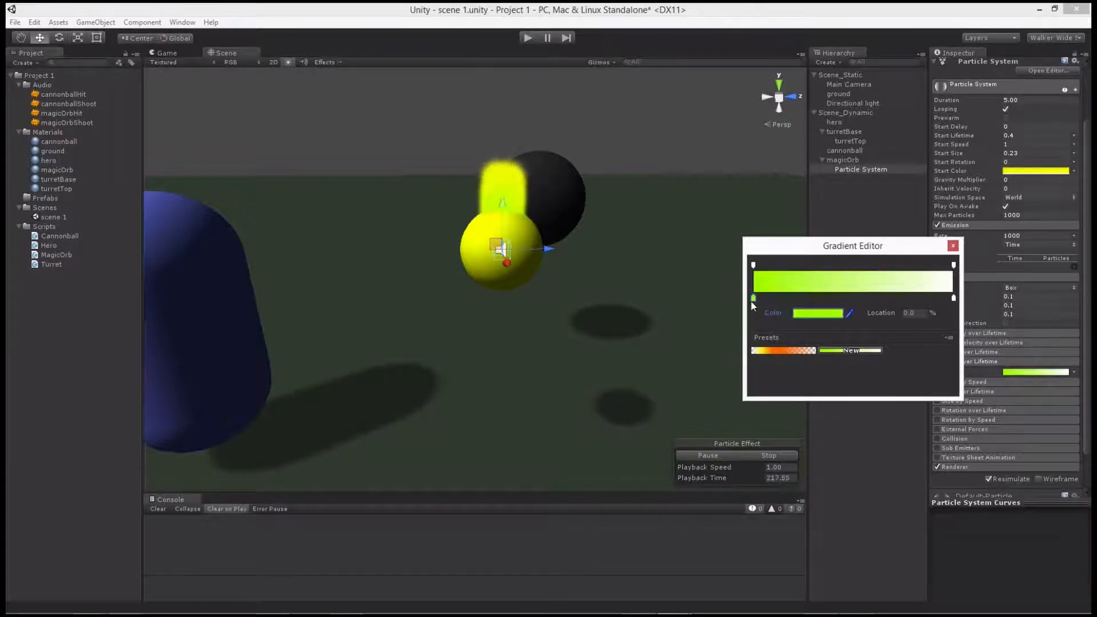
pyautogui.click(953, 246)
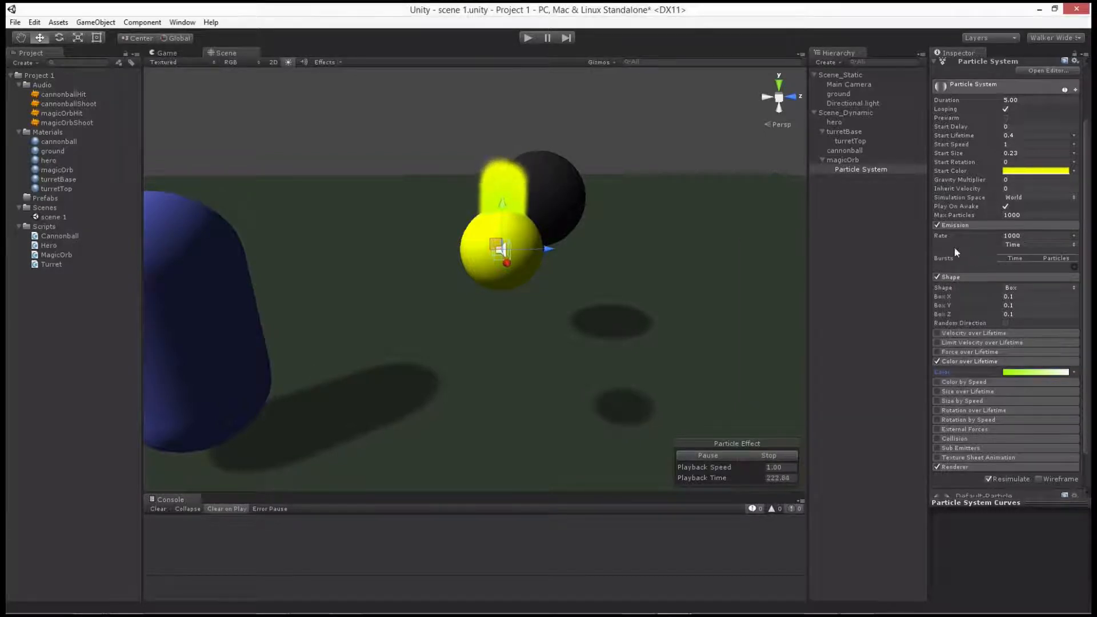
# - Enable Size over Lifetime and set its Size mode to Random Between Two Constants
pyautogui.click(958, 392)
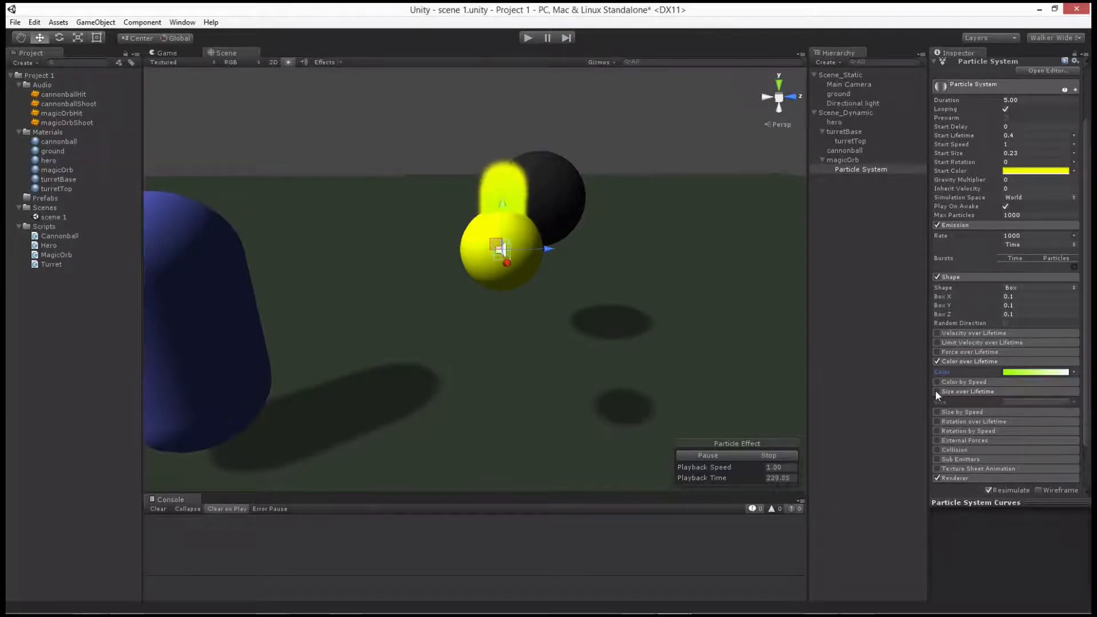
pyautogui.click(938, 392)
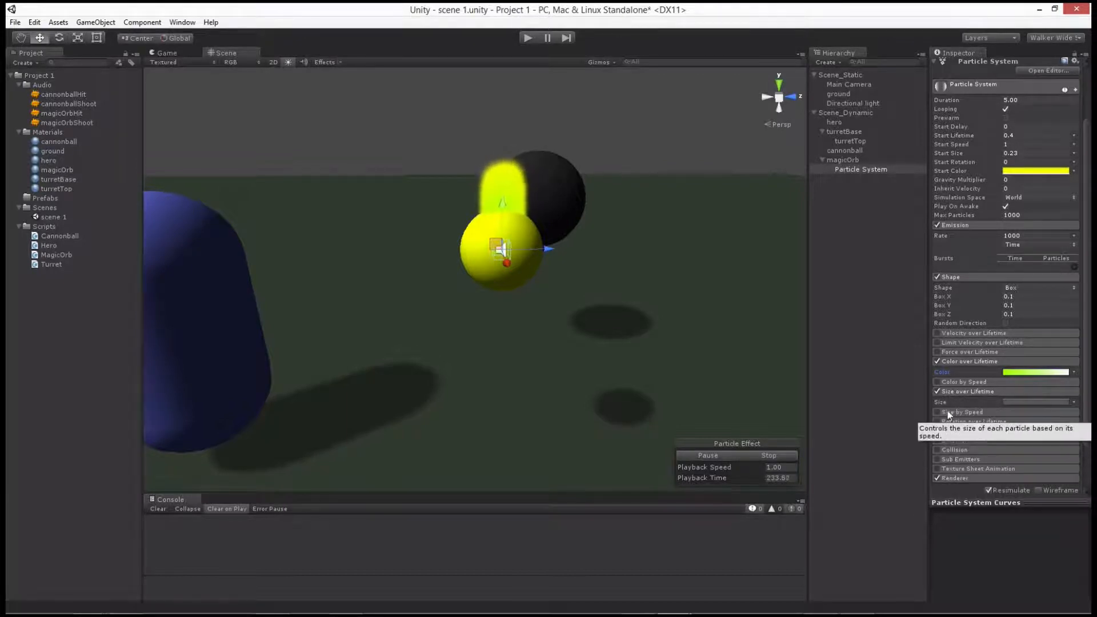
pyautogui.click(1074, 401)
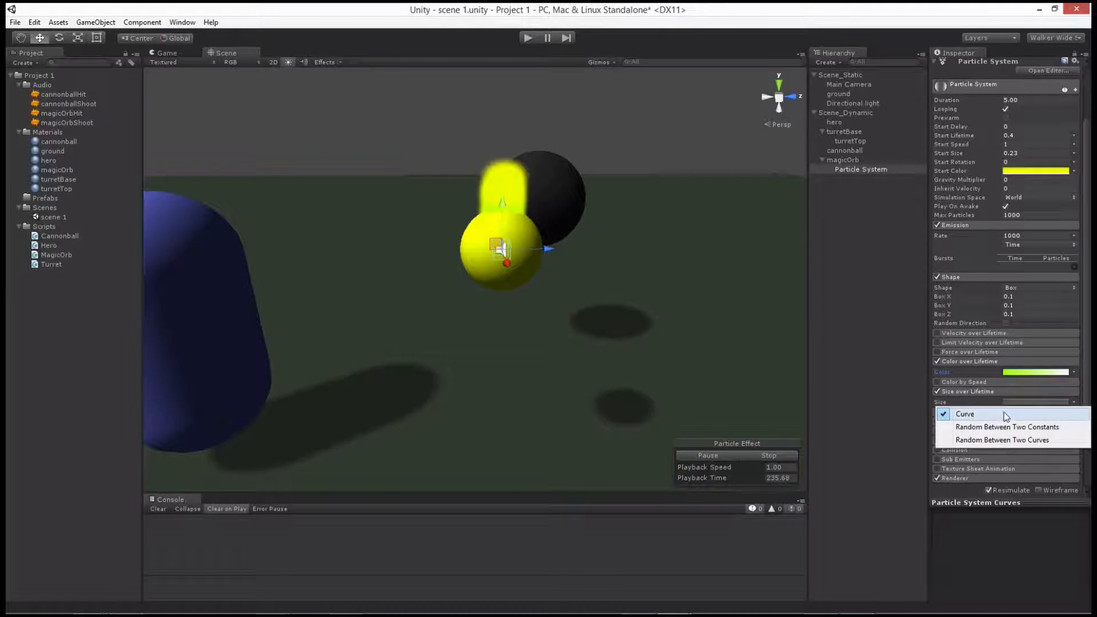
pyautogui.click(1024, 427)
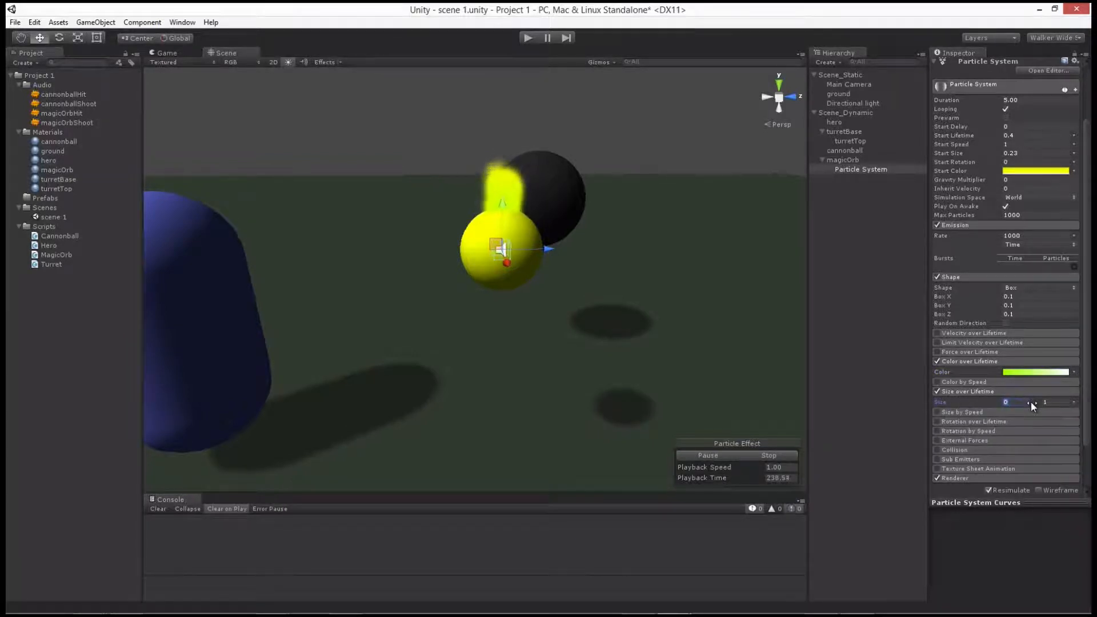
# - Set the two Size over Lifetime constants to 1 and 4
pyautogui.write('1')
pyautogui.press('Tab')
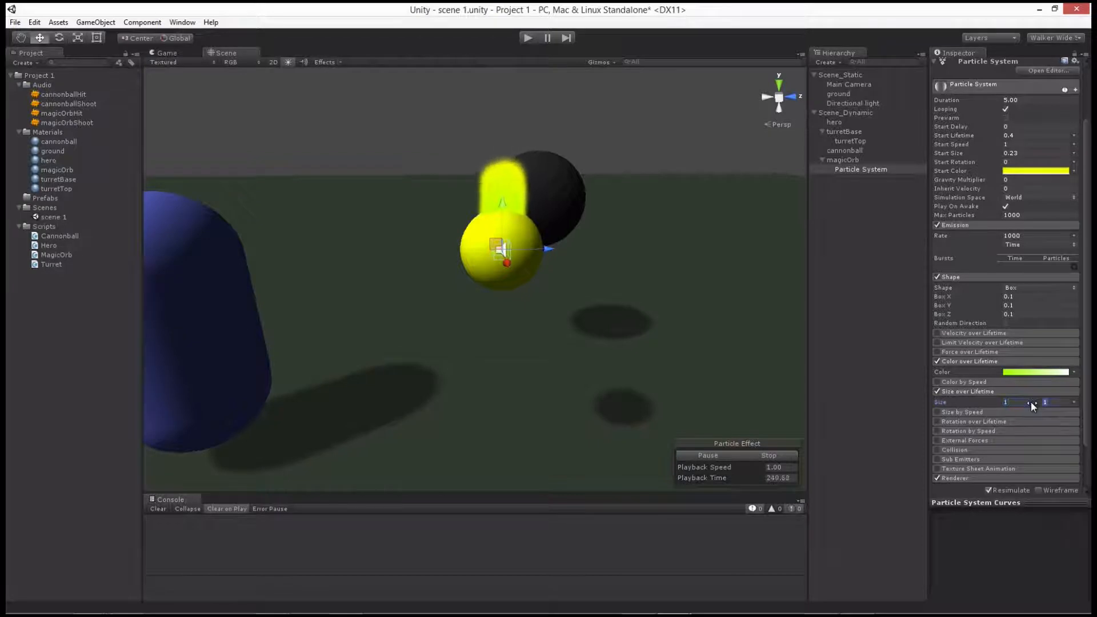
pyautogui.write('4')
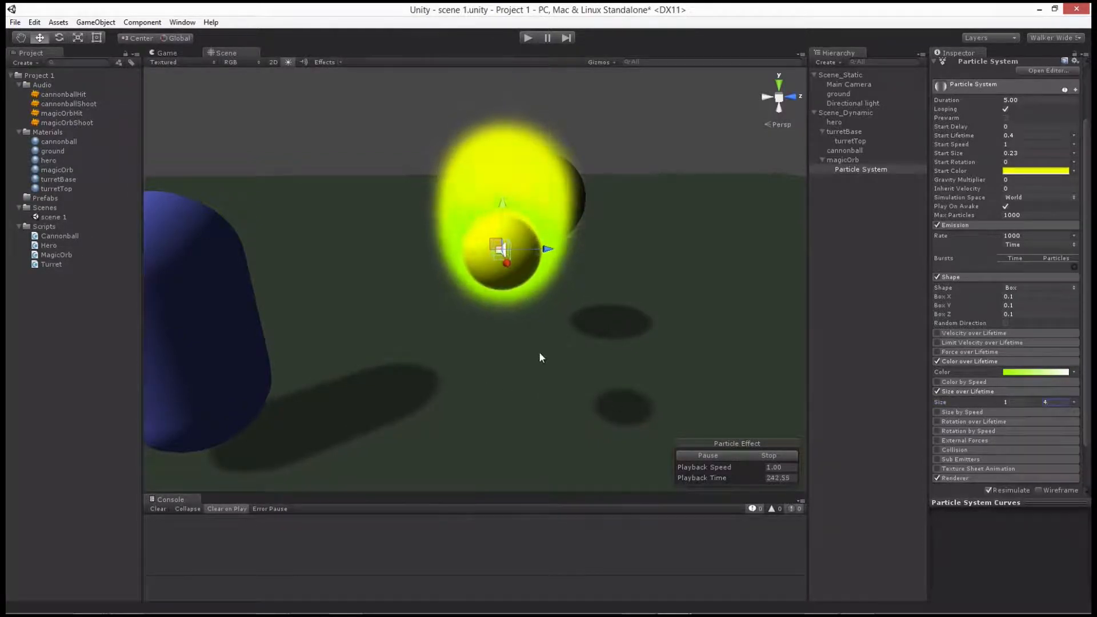
# - Examine the particle effect around the magic orb from several angles and play-test the scene
pyautogui.keyDown('alt'); pyautogui.moveTo(406, 316); pyautogui.dragTo(346, 309); pyautogui.keyUp('alt')
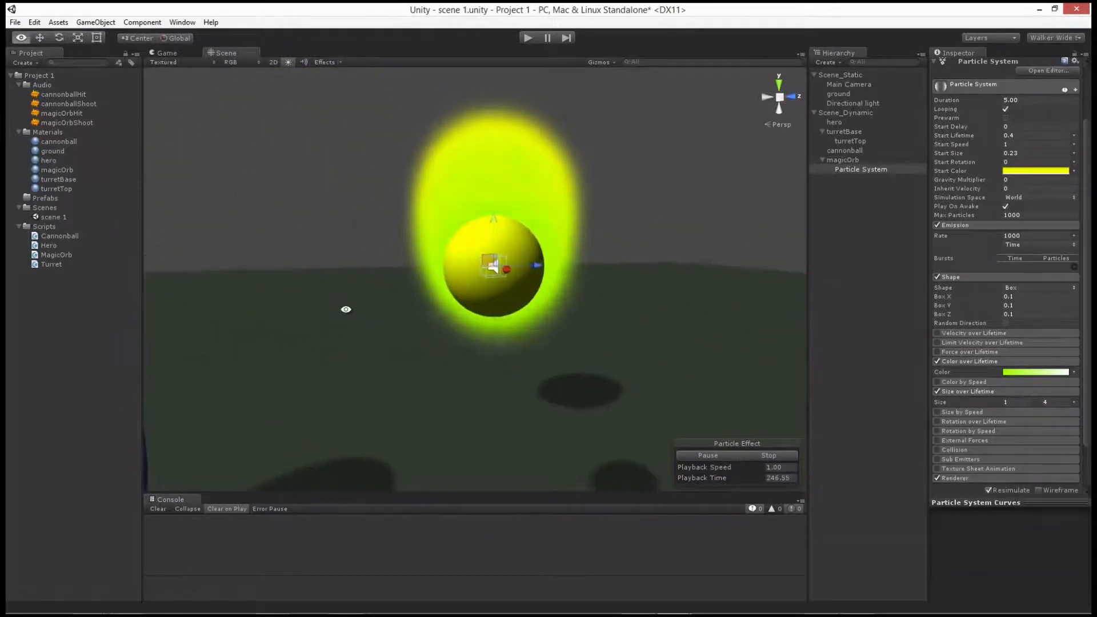
pyautogui.keyDown('alt'); pyautogui.moveTo(595, 290); pyautogui.dragTo(577, 321); pyautogui.keyUp('alt')
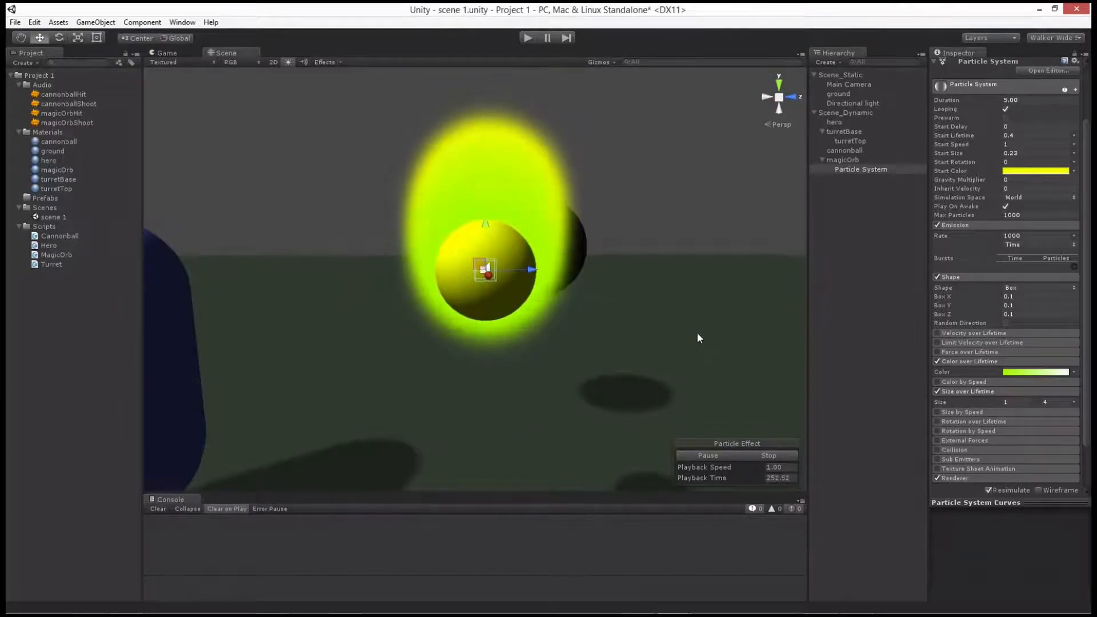
pyautogui.scroll(-5, 619, 296)
pyautogui.keyDown('alt'); pyautogui.moveTo(619, 296); pyautogui.dragTo(359, 322); pyautogui.keyUp('alt')
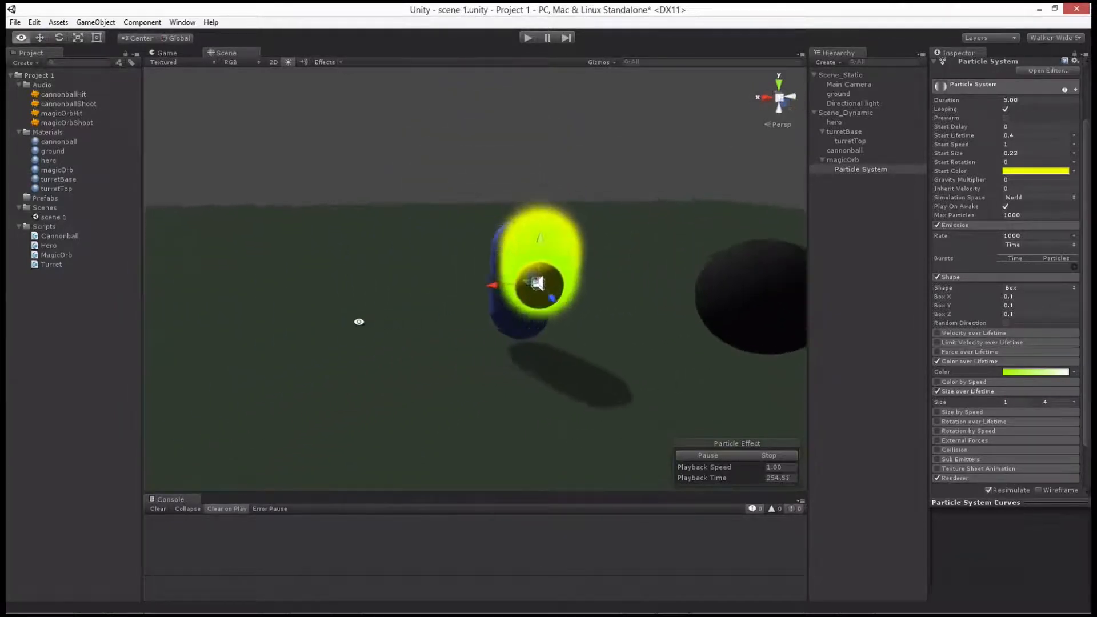
pyautogui.moveTo(504, 286); pyautogui.dragTo(505, 367)
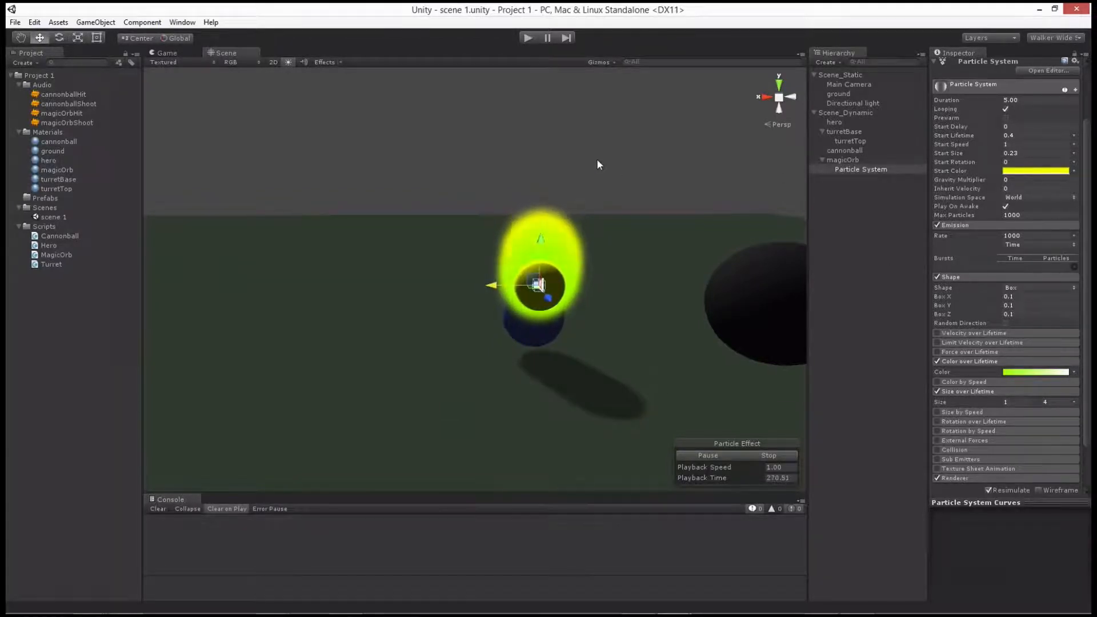
pyautogui.click(527, 38)
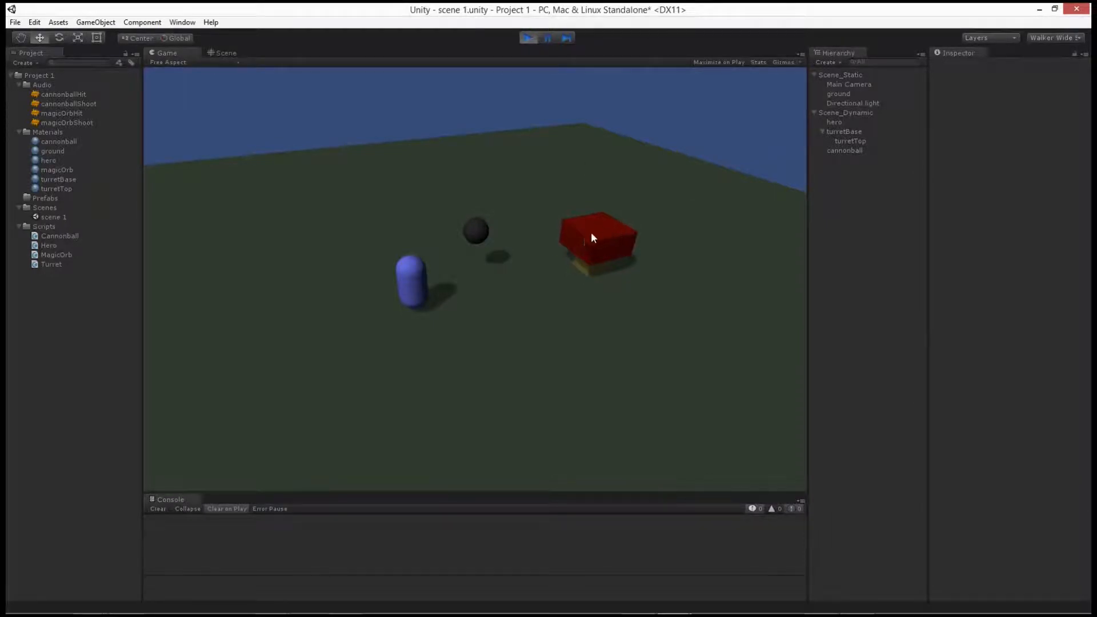
pyautogui.click(528, 38)
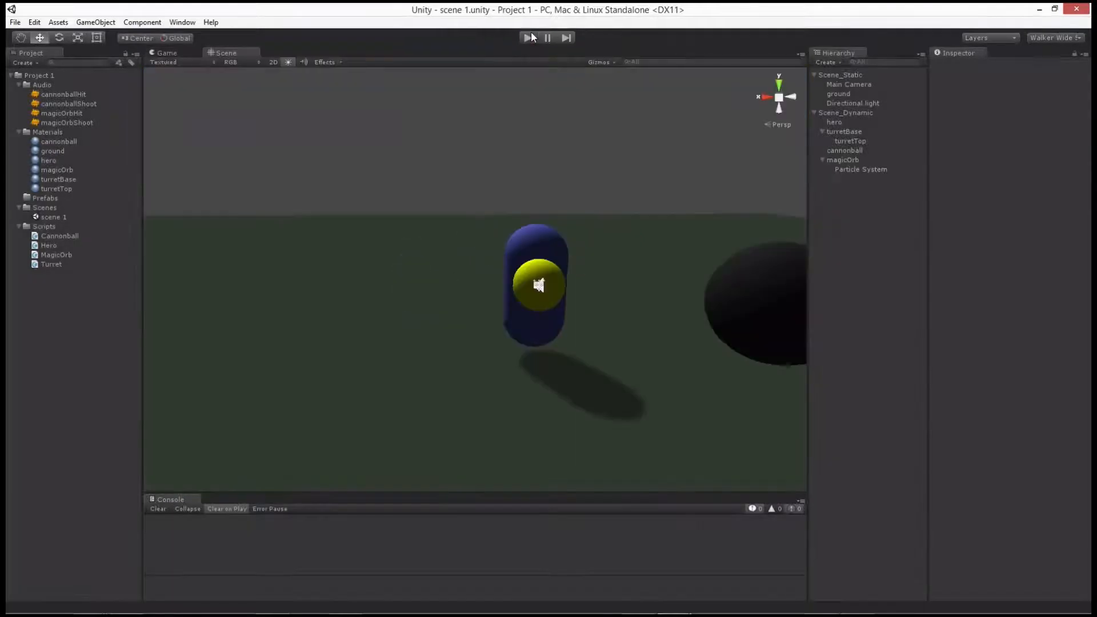
# - Assign the magicOrb's child Particle System to the Particle field of its Magic Orb script
pyautogui.click(550, 274)
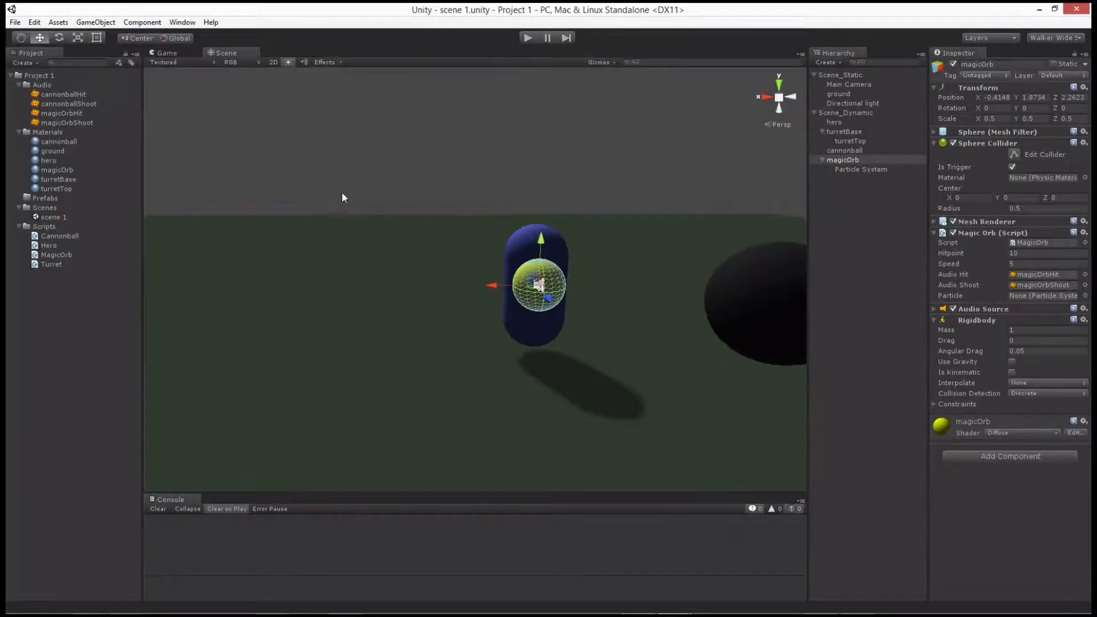
pyautogui.click(856, 160)
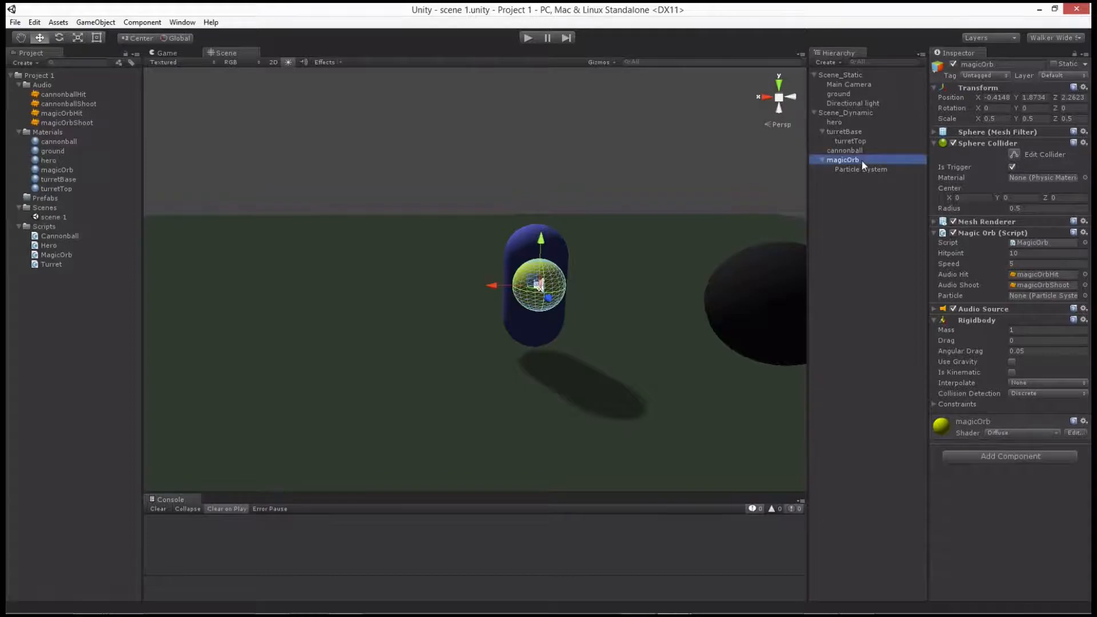
pyautogui.moveTo(857, 168); pyautogui.dragTo(1038, 297)
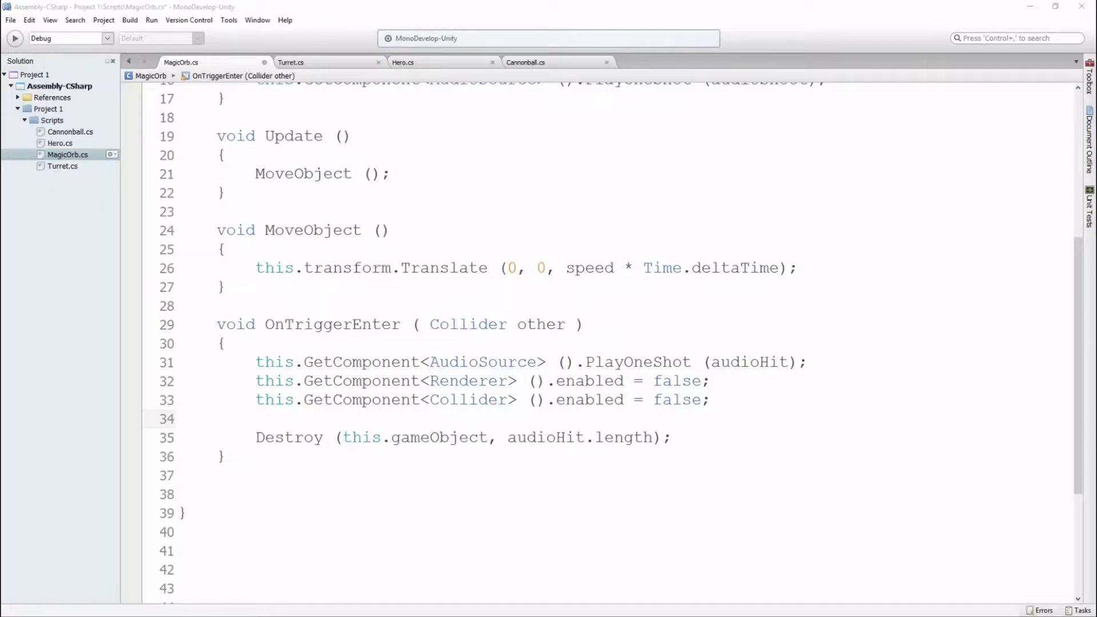
# - Add the statement particle.enableEmission = false; above the Destroy call in OnTriggerEnter, with an empty line on each side
pyautogui.click(275, 417)
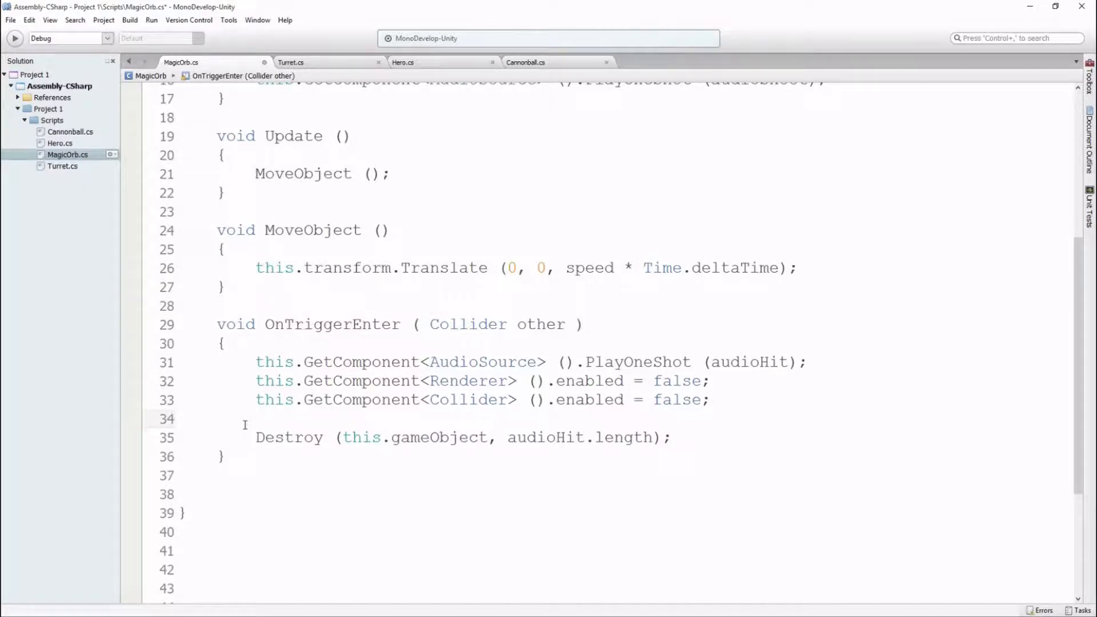
pyautogui.doubleClick(289, 325)
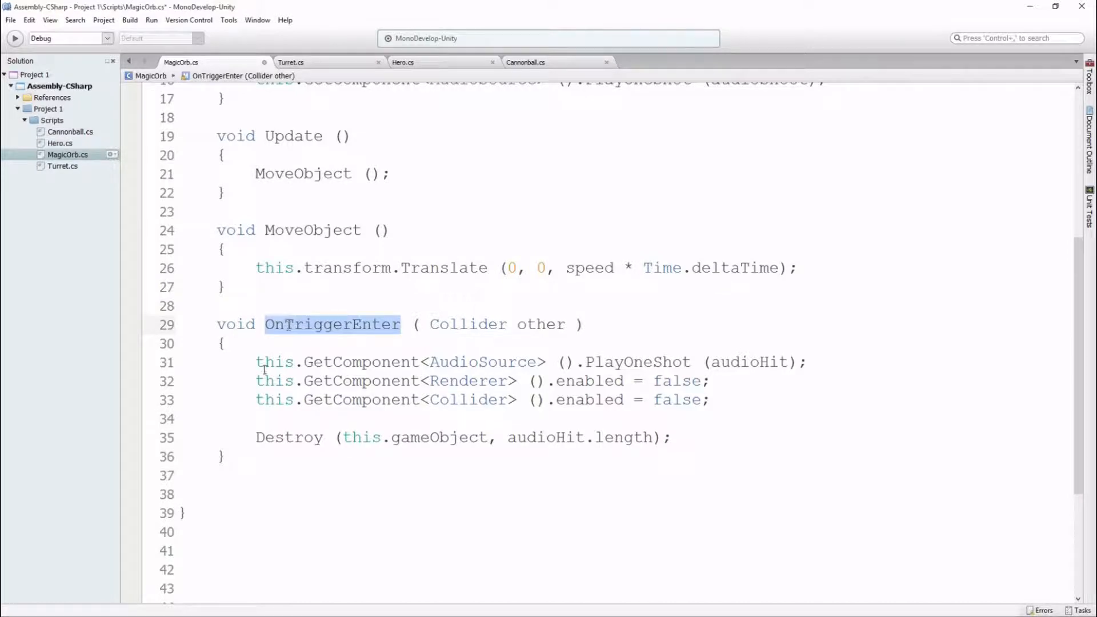
pyautogui.click(267, 420)
pyautogui.press('Return')
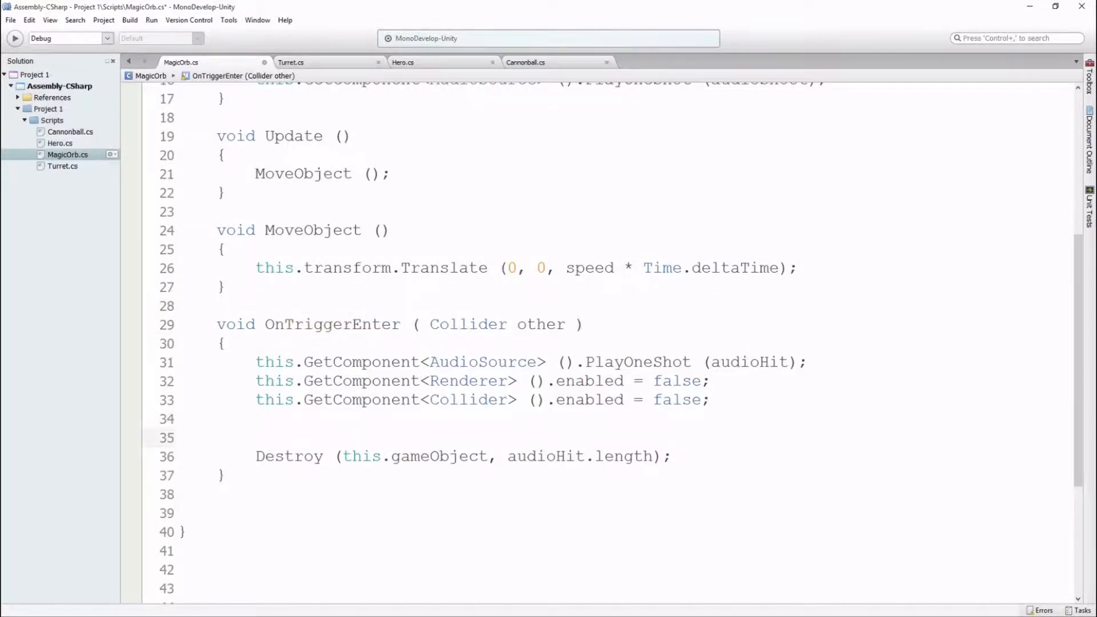
pyautogui.scroll(5, 377, 295)
pyautogui.doubleClick(450, 299)
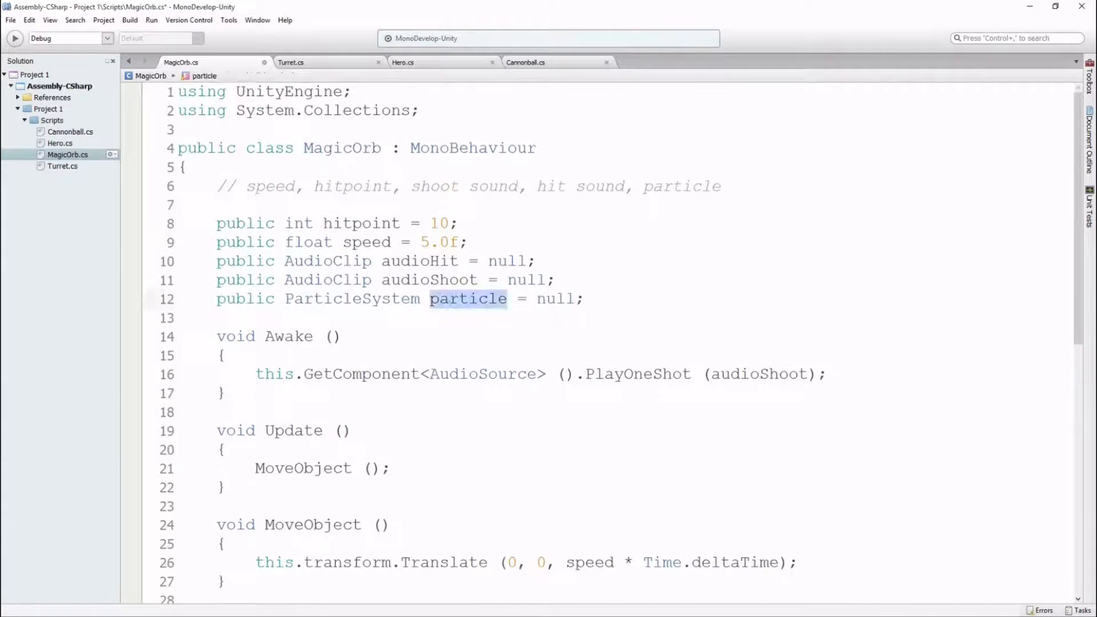
pyautogui.scroll(-5, 391, 303)
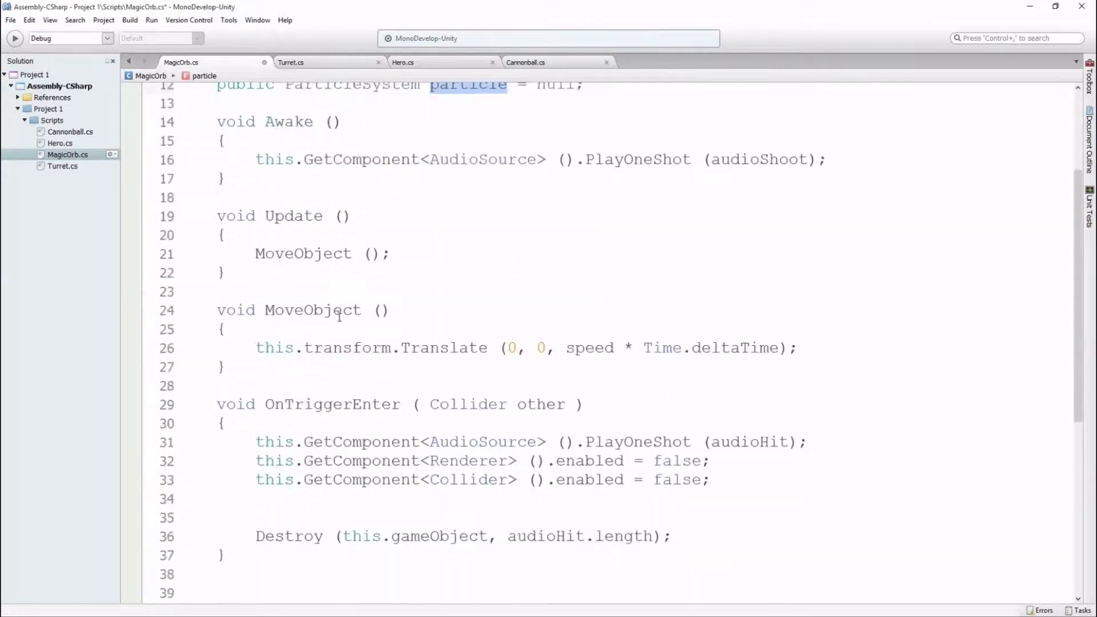
pyautogui.click(272, 461)
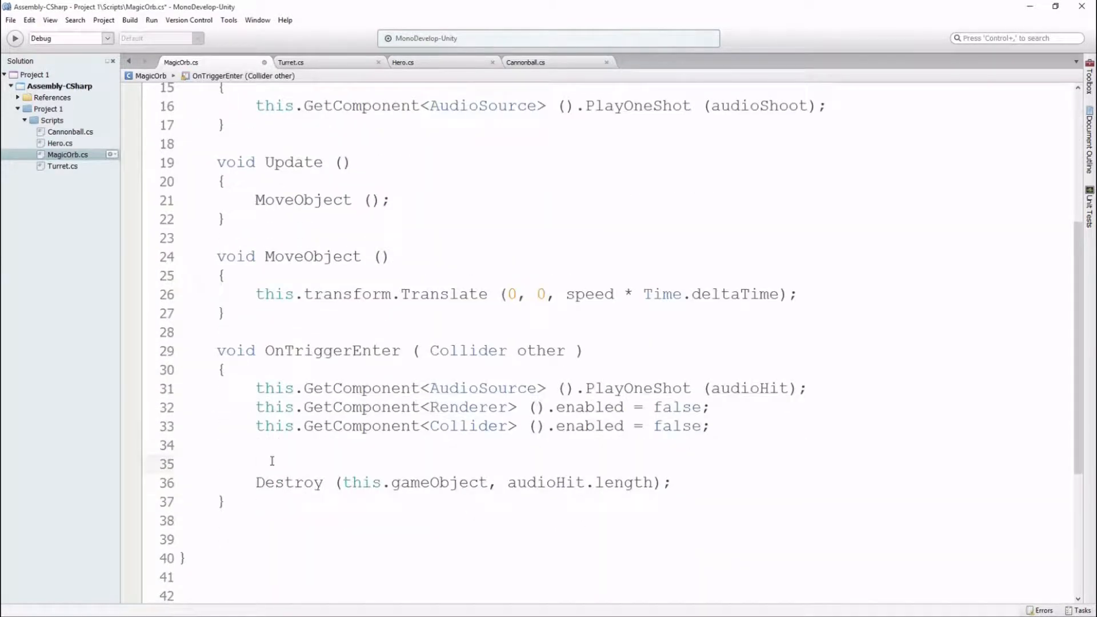
pyautogui.write('particle')
pyautogui.press('Escape')
pyautogui.press('Tab')
pyautogui.press('Tab')
pyautogui.press('Tab')
pyautogui.write('.enable')
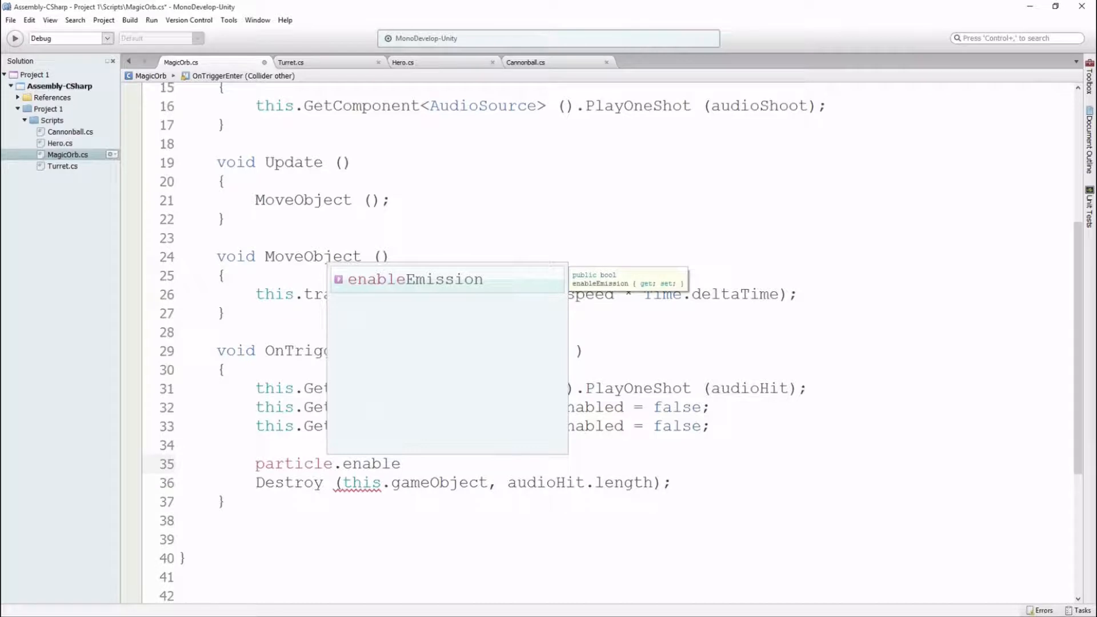
pyautogui.press('Return')
pyautogui.write('= ')
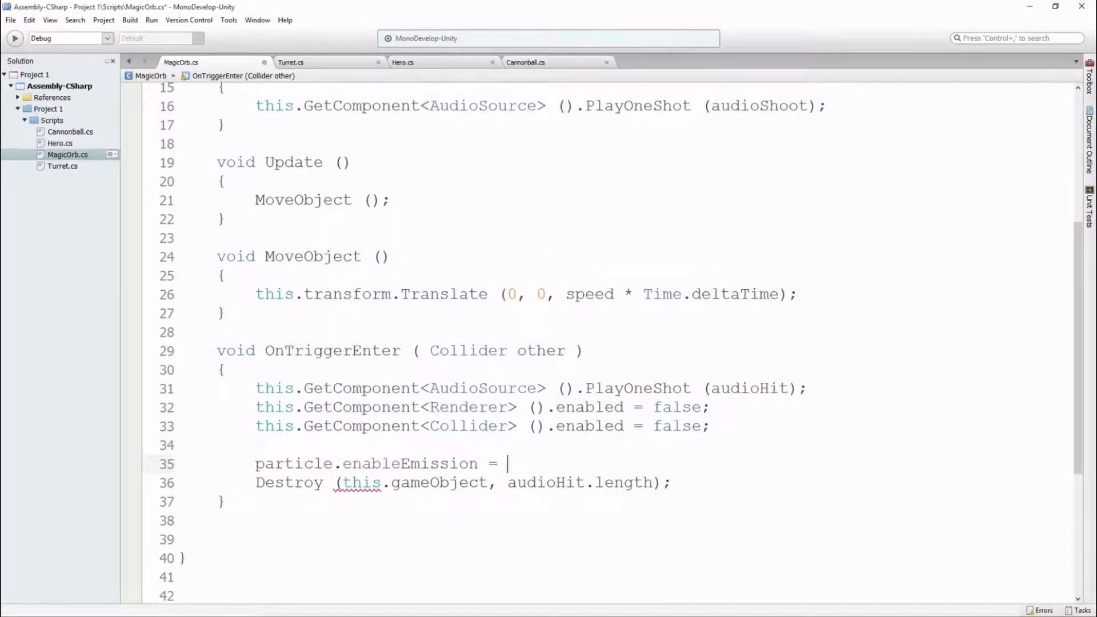
pyautogui.write('false;')
pyautogui.press('Return')
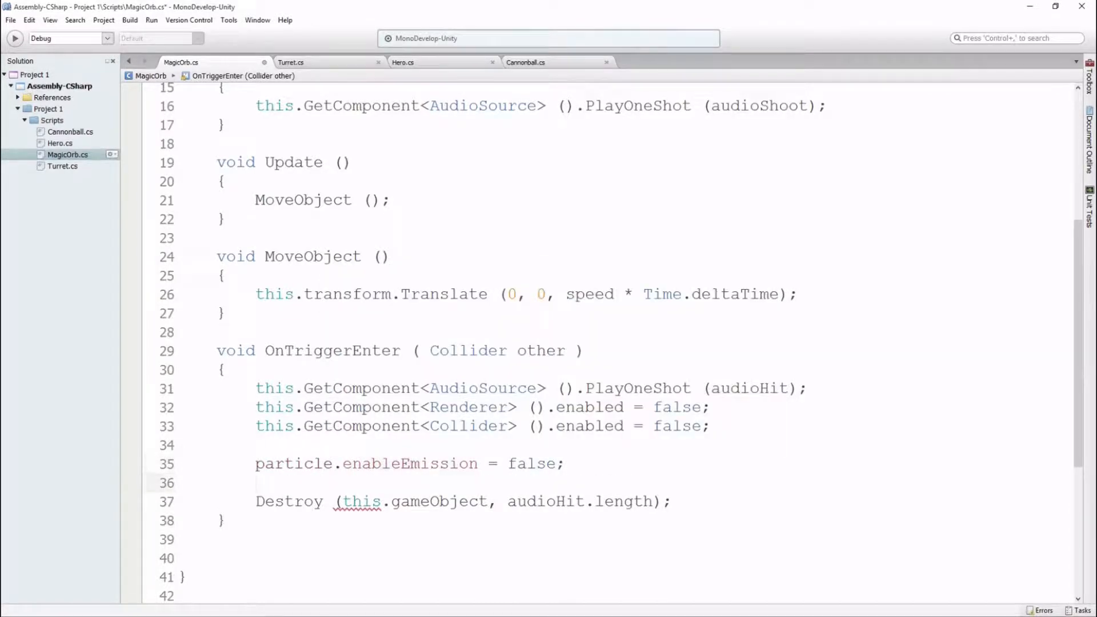
# - Review the OnTriggerEnter statements, the MoveObject call in Update and the speed term in the Translate call
pyautogui.doubleClick(296, 427)
pyautogui.moveTo(292, 349); pyautogui.dragTo(392, 349)
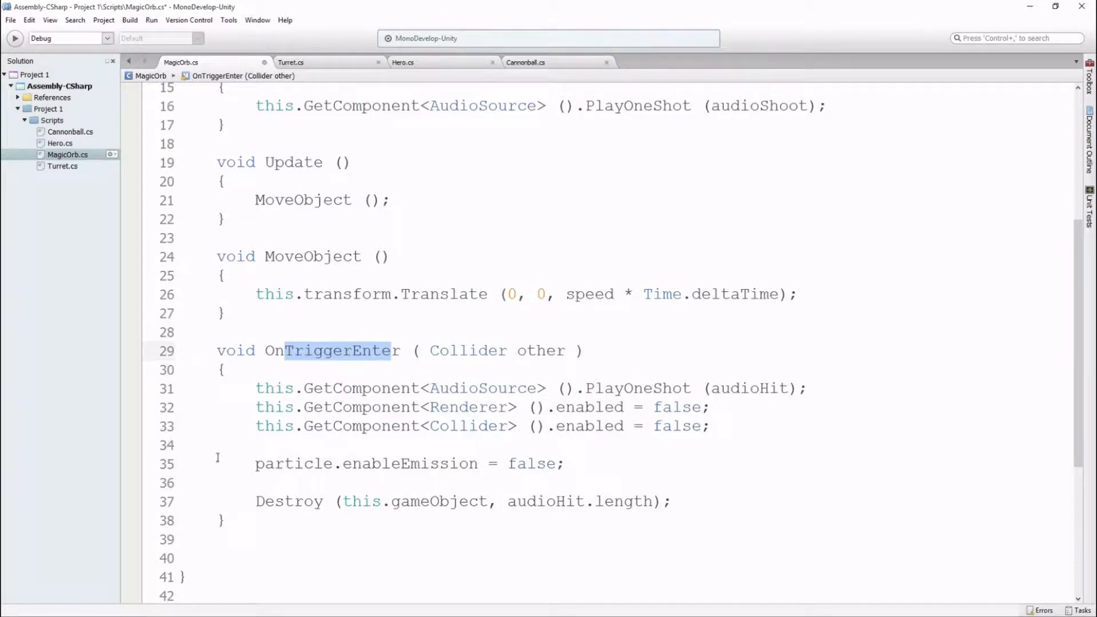
pyautogui.moveTo(217, 460); pyautogui.dragTo(217, 483)
pyautogui.doubleClick(272, 502)
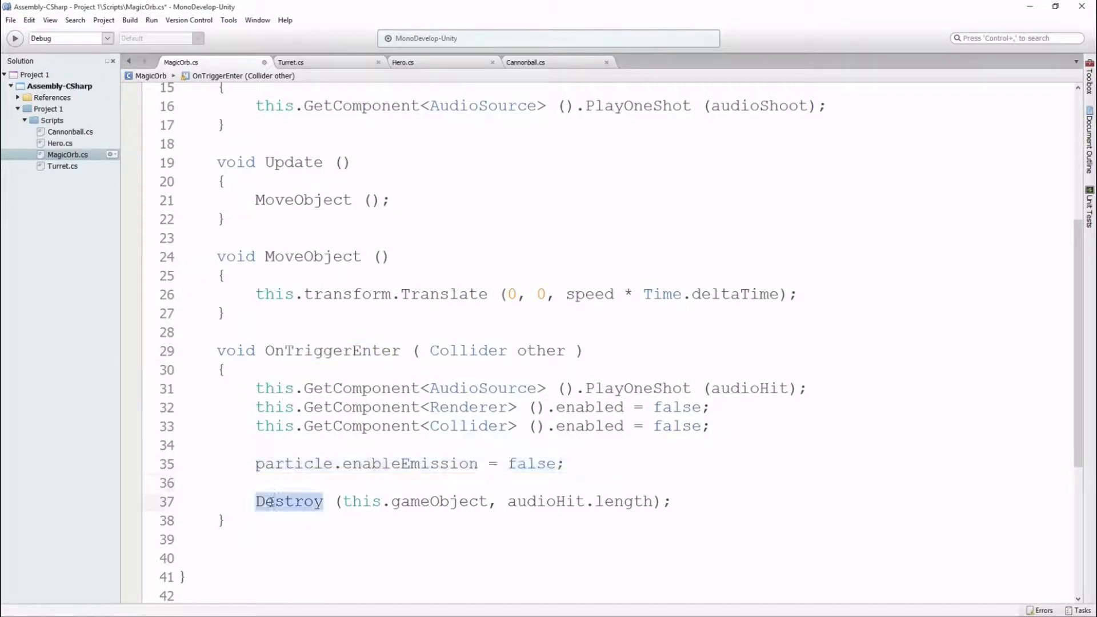
pyautogui.click(684, 502)
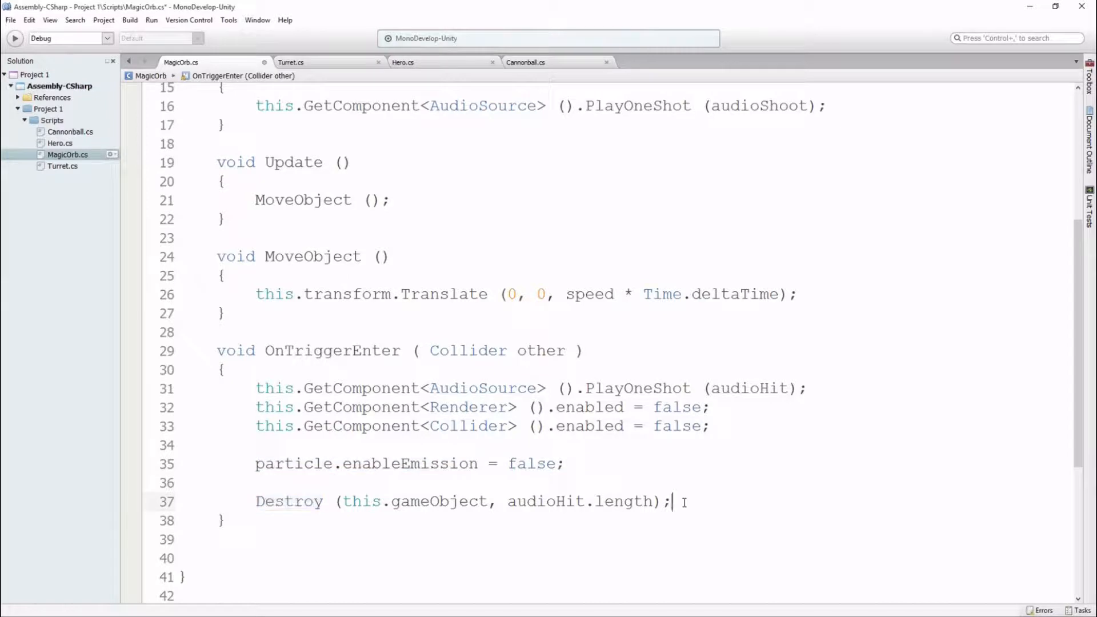
pyautogui.click(274, 520)
pyautogui.press('Down')
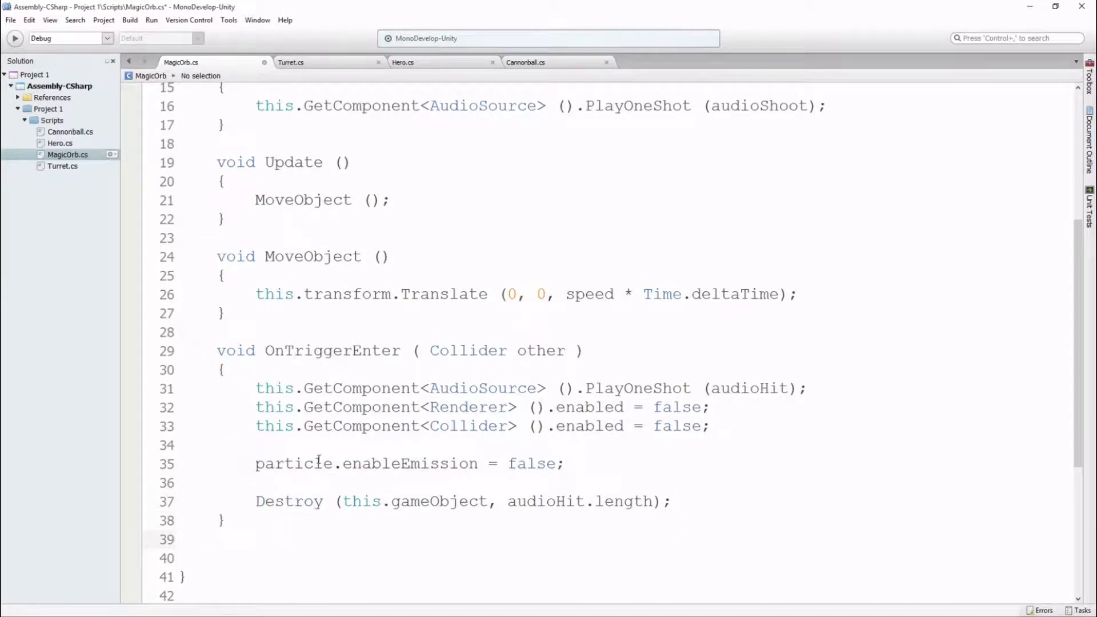
pyautogui.click(418, 525)
pyautogui.click(294, 200)
pyautogui.scroll(2, 279, 280)
pyautogui.click(588, 404)
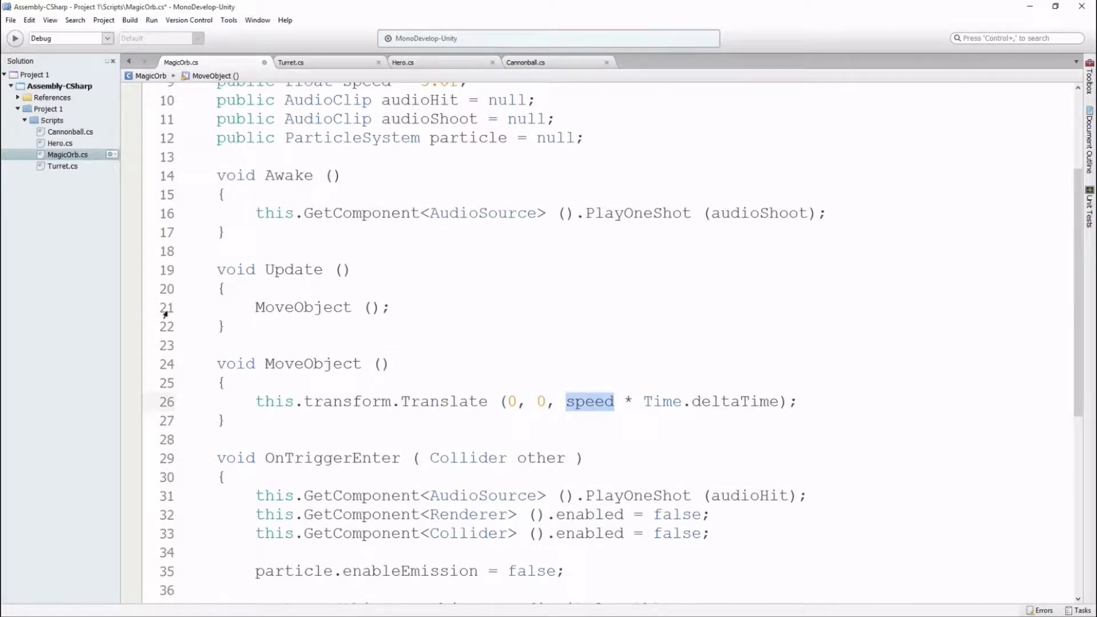
# - Declare the field private bool canMove = true; below the ParticleSystem variable, separated from Awake by an empty line
pyautogui.click(218, 158)
pyautogui.press('Return')
pyautogui.press('Return')
pyautogui.press('Up')
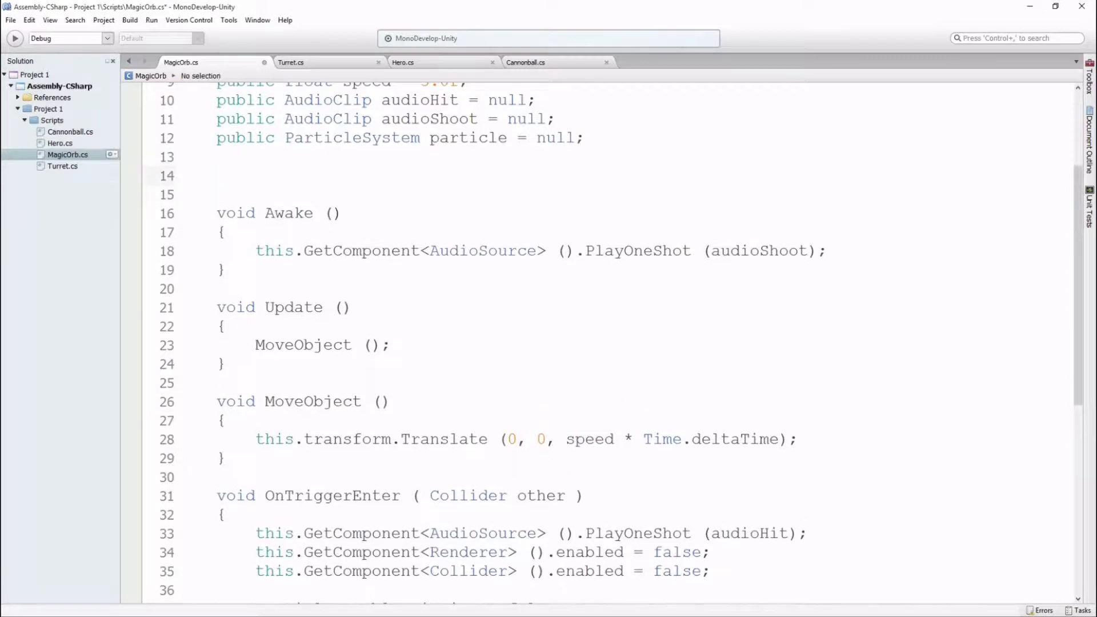
pyautogui.write('private ')
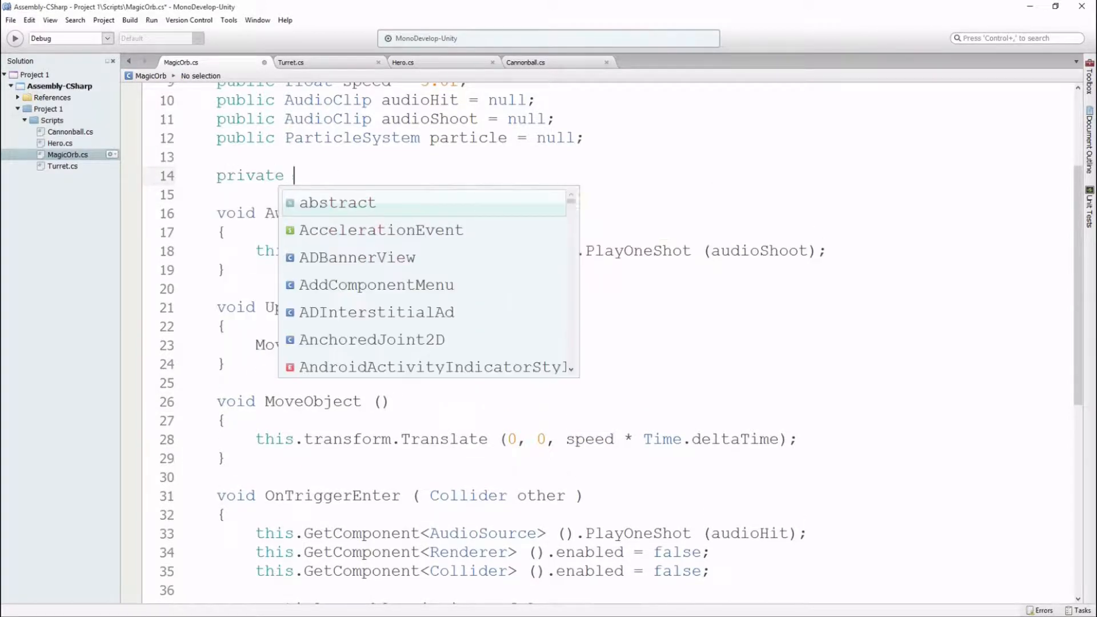
pyautogui.write('bool can')
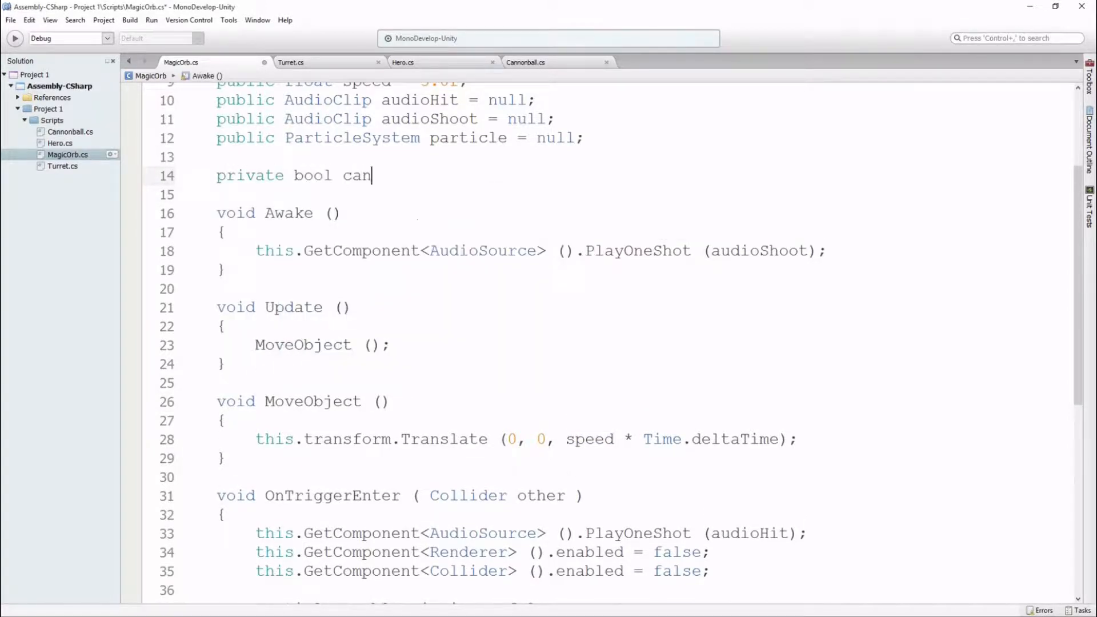
pyautogui.write('Move = true;')
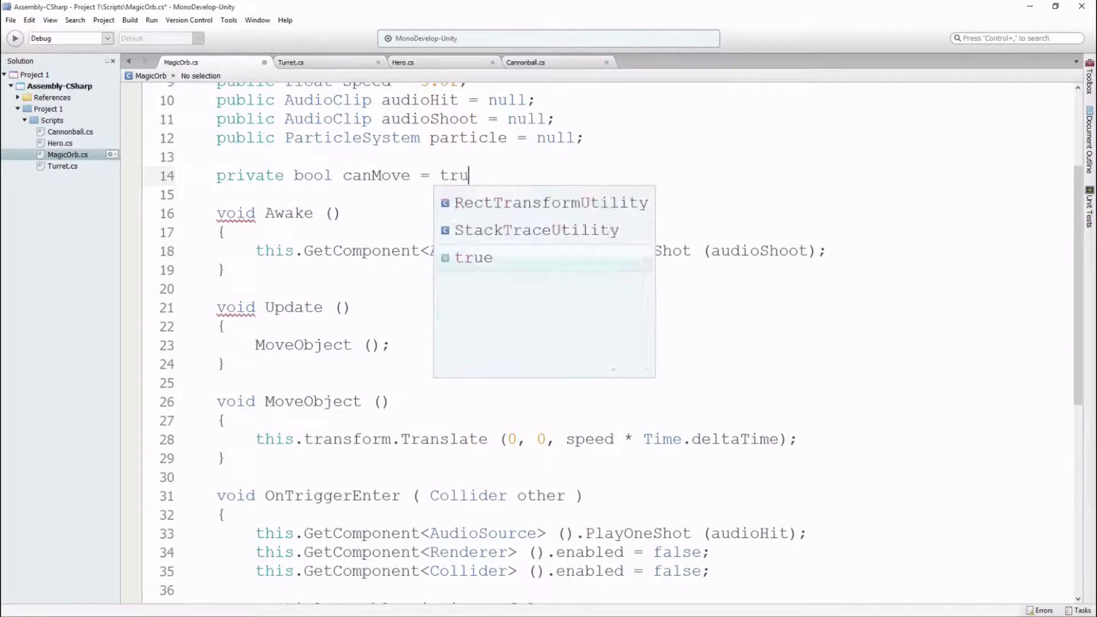
# - Add the condition if ( canMove ) with an opening brace above the Translate statement in MoveObject
pyautogui.doubleClick(364, 176)
pyautogui.moveTo(200, 195); pyautogui.dragTo(213, 274)
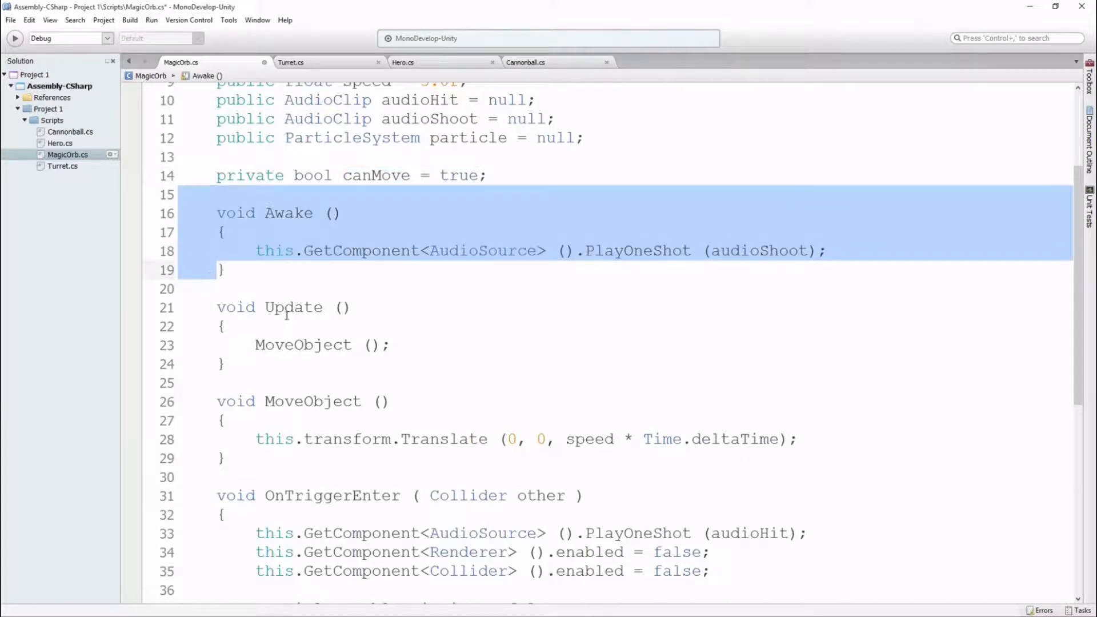
pyautogui.doubleClick(287, 344)
pyautogui.click(273, 420)
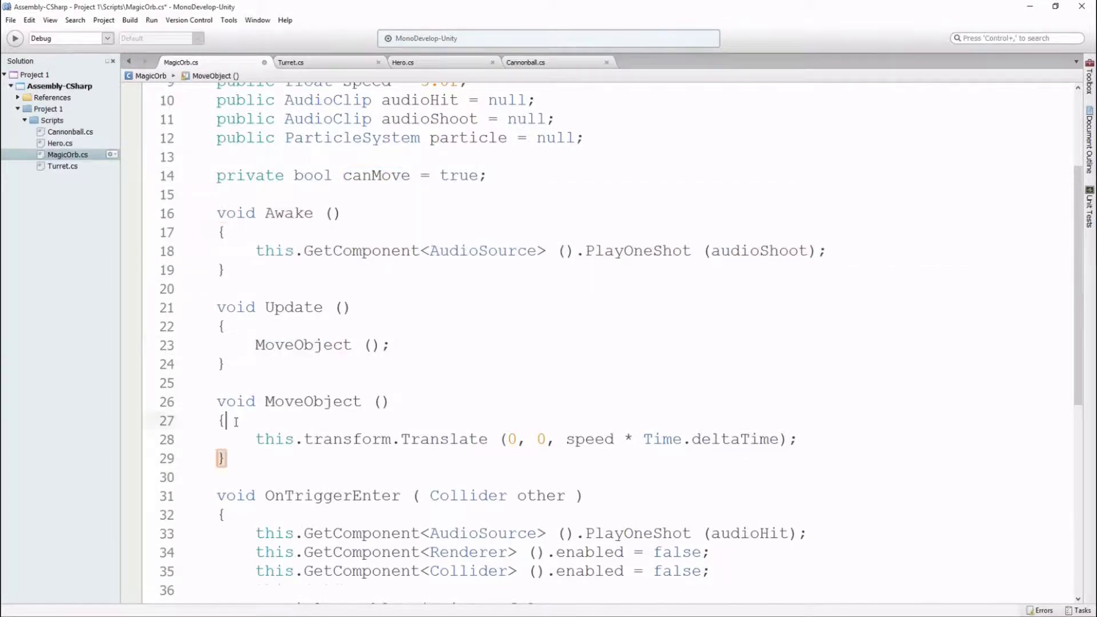
pyautogui.press('Return')
pyautogui.write('if ( canMove )')
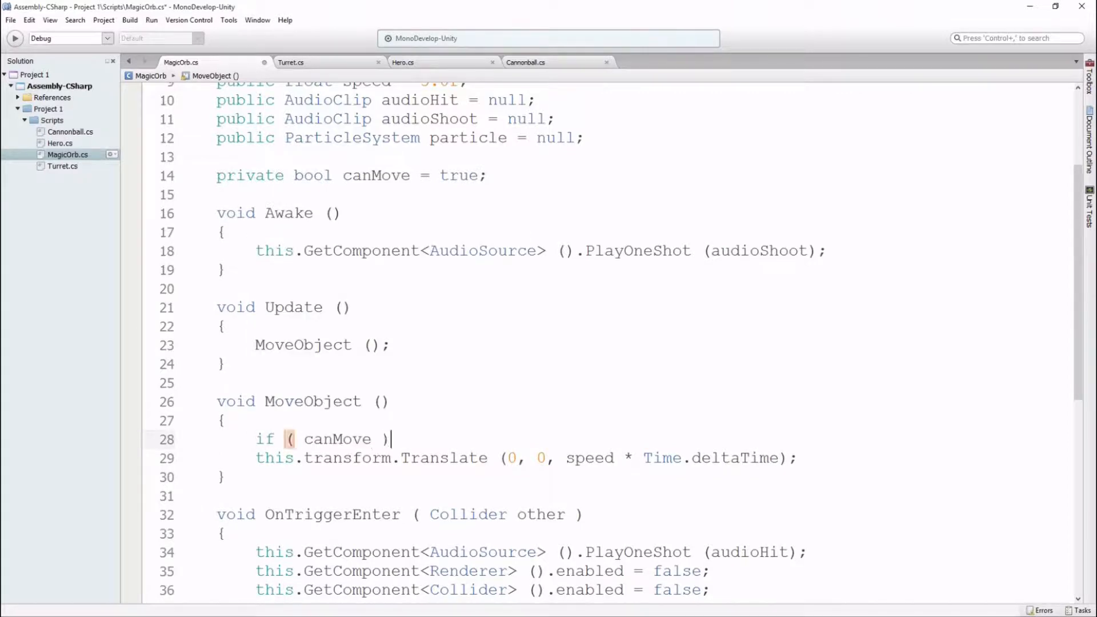
pyautogui.press('Return')
pyautogui.write('{')
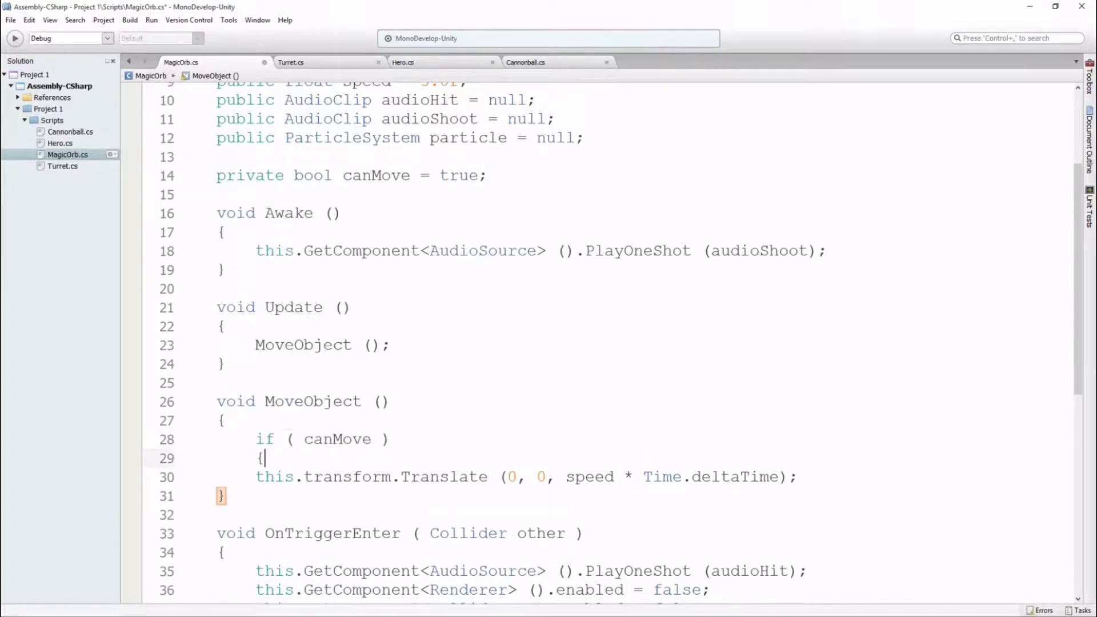
# - Close the canMove block with a brace after the Translate statement and indent that statement inside it
pyautogui.press('Down')
pyautogui.press('Down')
pyautogui.press('Up')
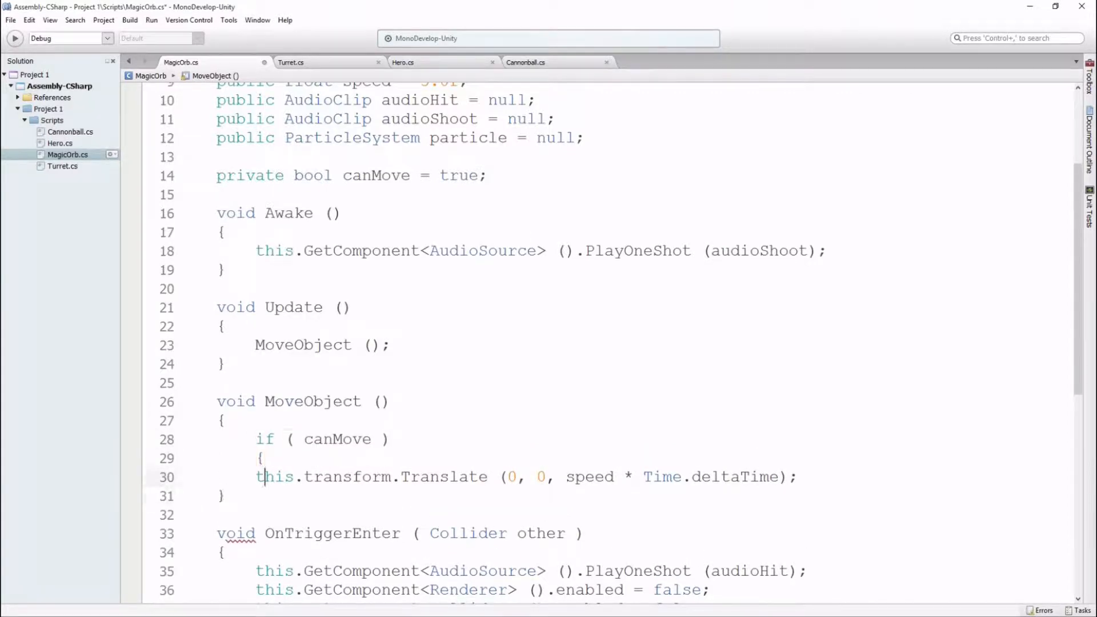
pyautogui.press('End')
pyautogui.press('Return')
pyautogui.write('}')
pyautogui.hotkey('ctrl', 'z')
pyautogui.hotkey('ctrl', 'z')
pyautogui.hotkey('ctrl', 'z')
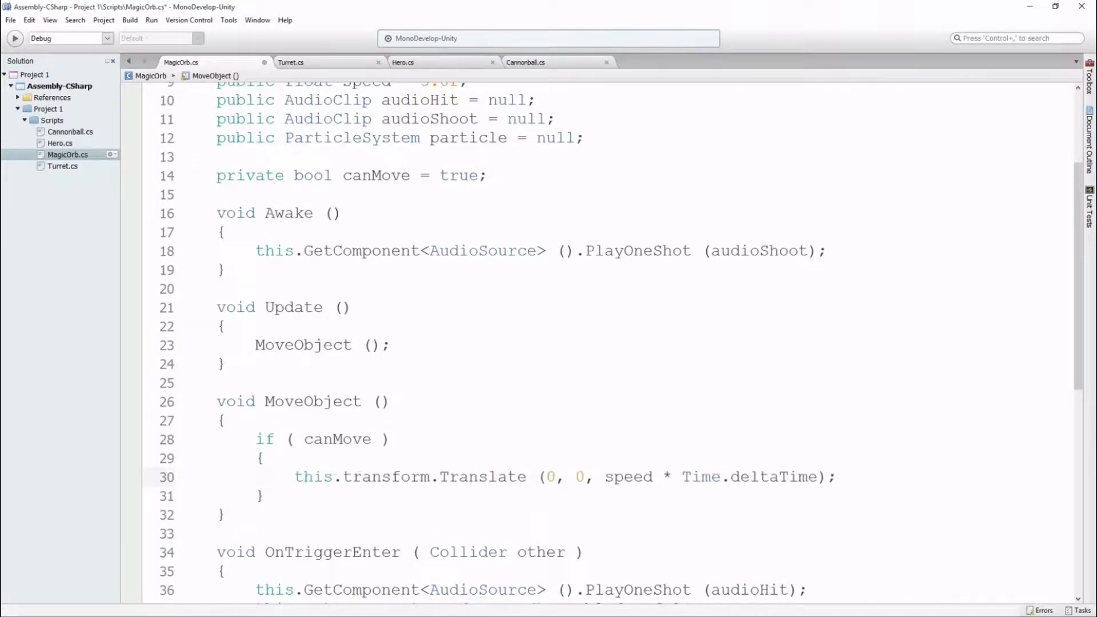
pyautogui.click(224, 514)
pyautogui.click(333, 440)
# - Add canMove = false; above the particle emission line in OnTriggerEnter, followed by an empty line
pyautogui.scroll(-6, 333, 441)
pyautogui.scroll(2, 338, 268)
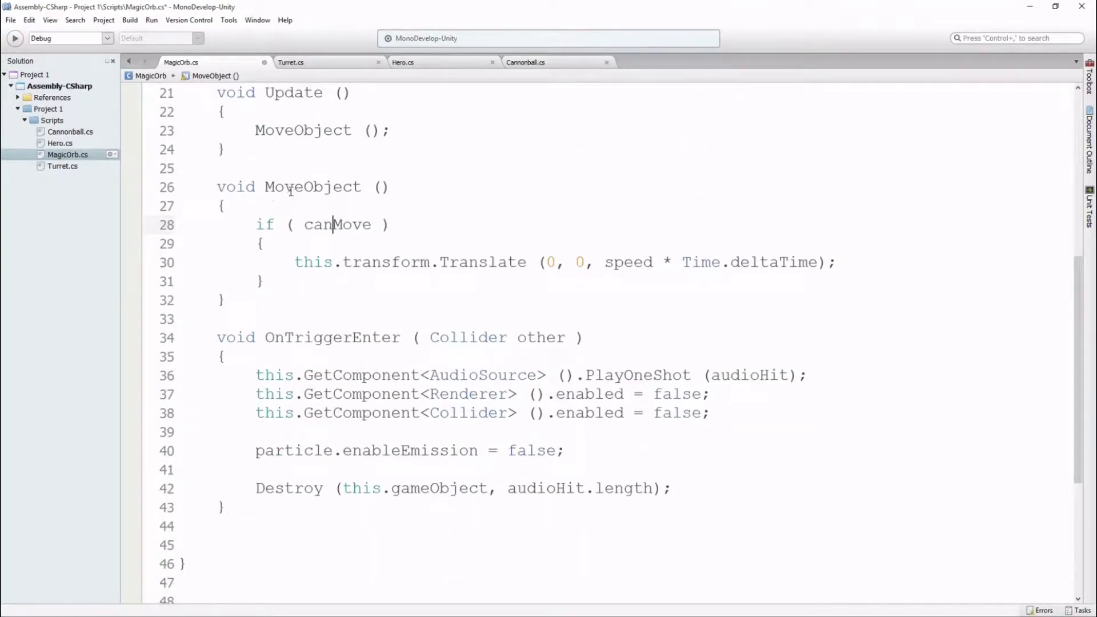
pyautogui.moveTo(265, 337); pyautogui.dragTo(399, 337)
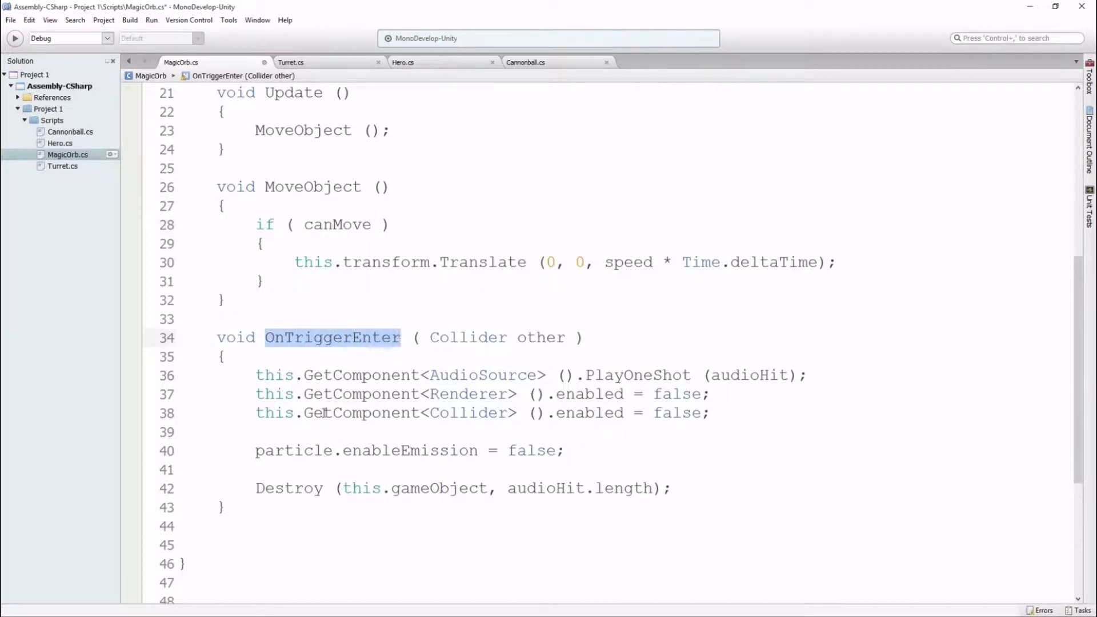
pyautogui.click(289, 433)
pyautogui.press('Return')
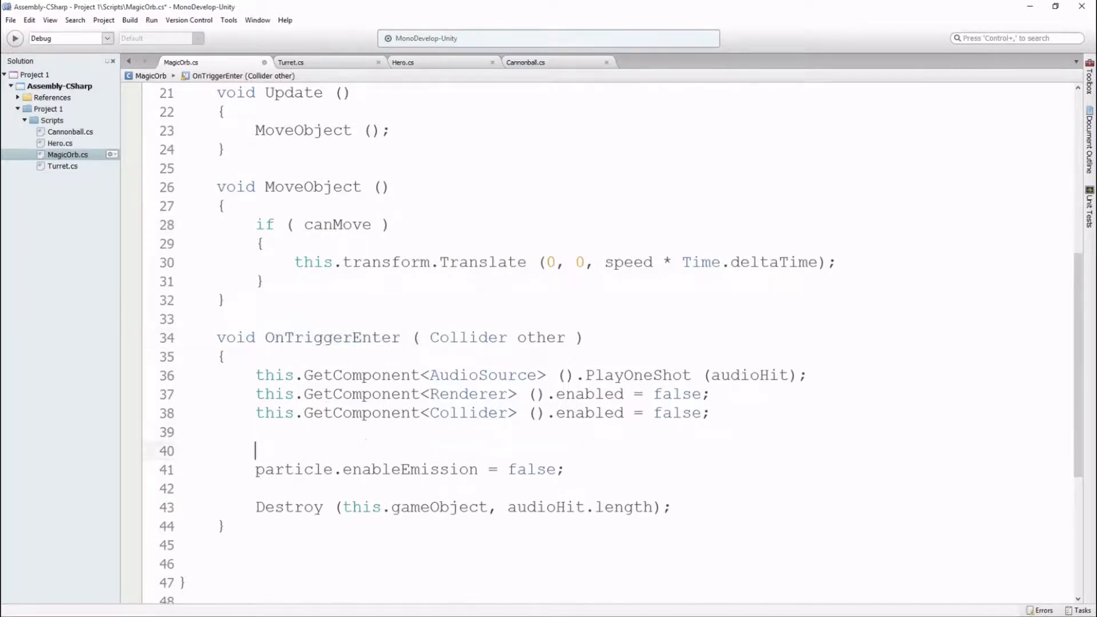
pyautogui.write('canMove = false;')
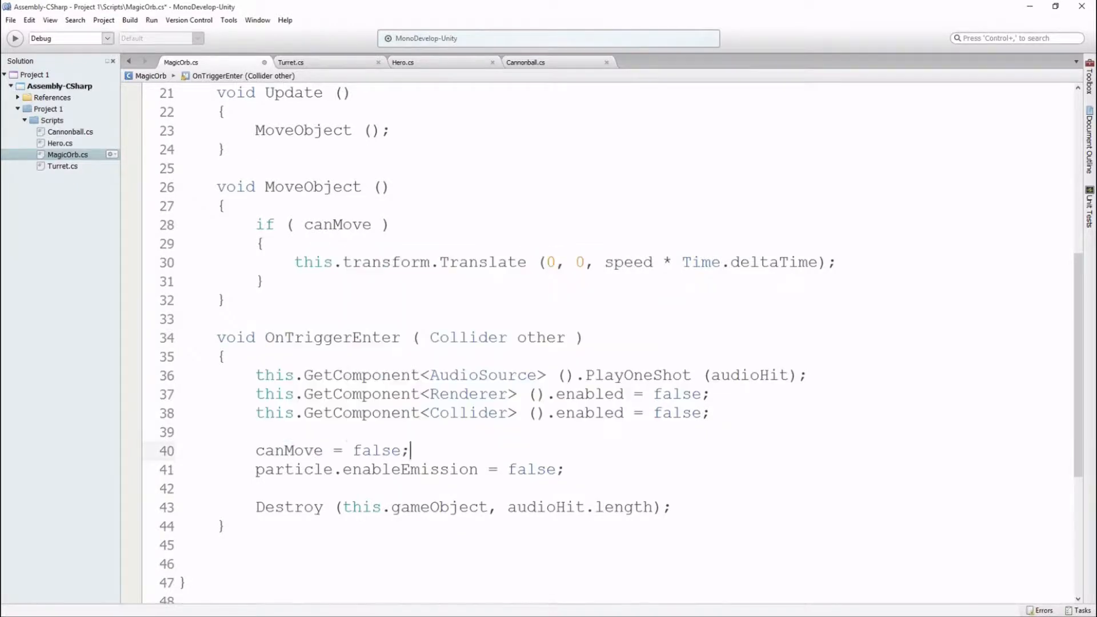
pyautogui.press('Return')
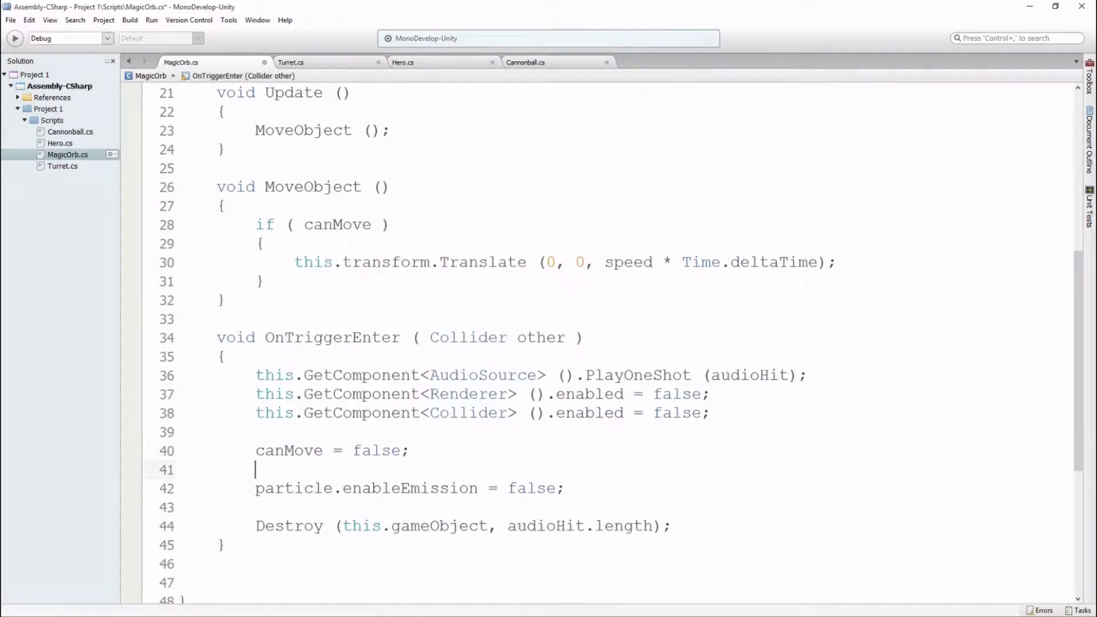
# - Review how OnTriggerEnter sets canMove and how MoveObject uses it as a condition
pyautogui.click(286, 340)
pyautogui.doubleClick(329, 339)
pyautogui.click(329, 340)
pyautogui.click(329, 339)
pyautogui.click(284, 451)
pyautogui.doubleClick(283, 451)
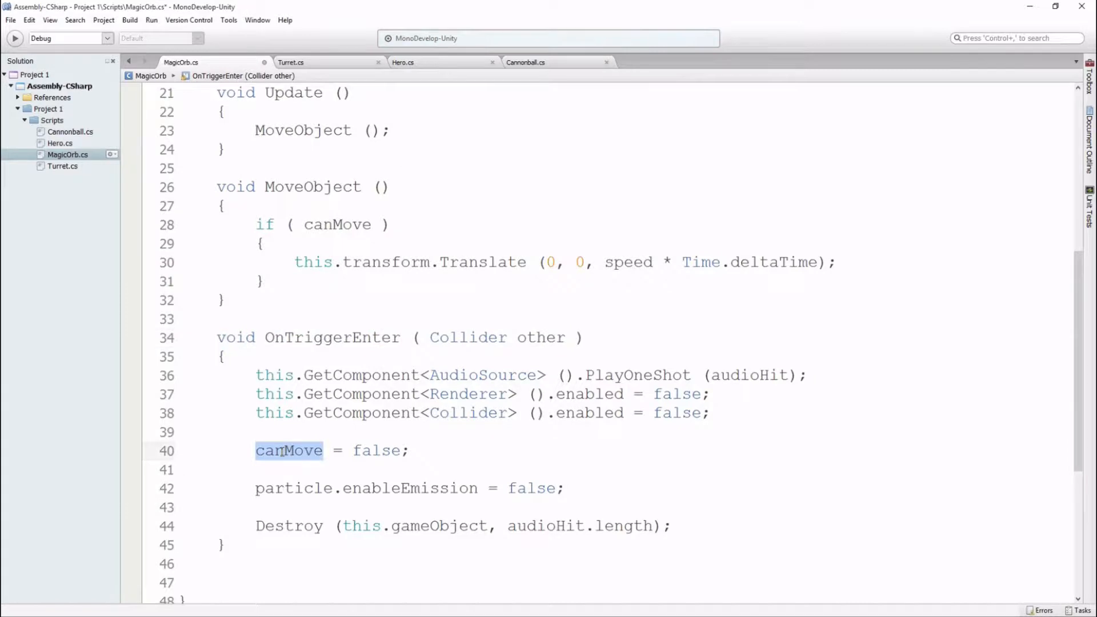
pyautogui.doubleClick(374, 452)
pyautogui.moveTo(256, 225); pyautogui.dragTo(282, 280)
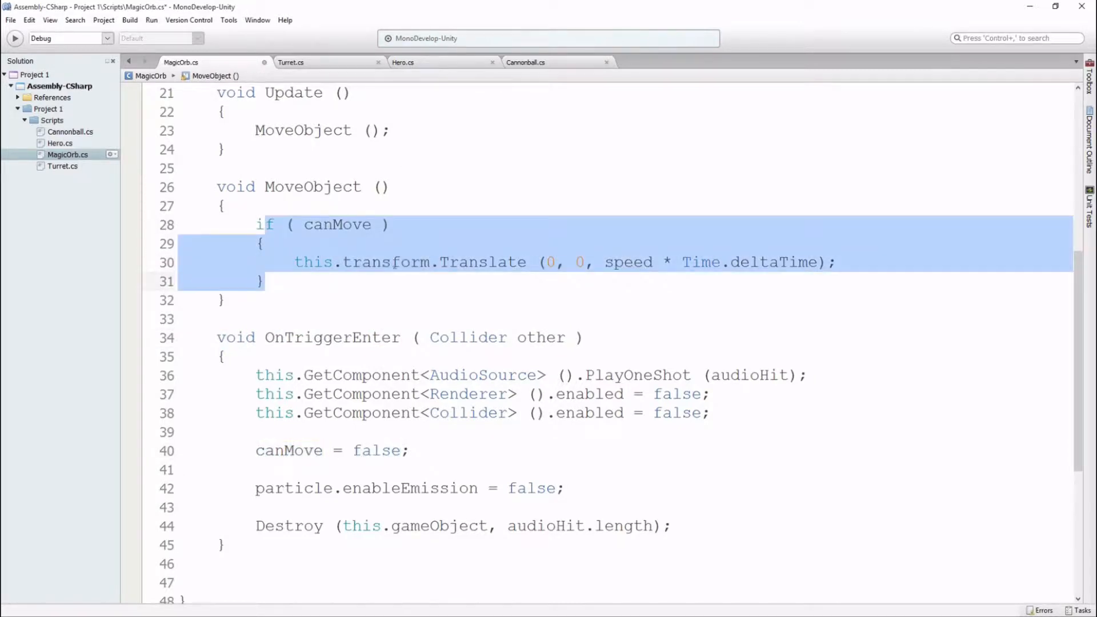
# - Save the MagicOrb script and switch to the Unity editor
pyautogui.click(262, 549)
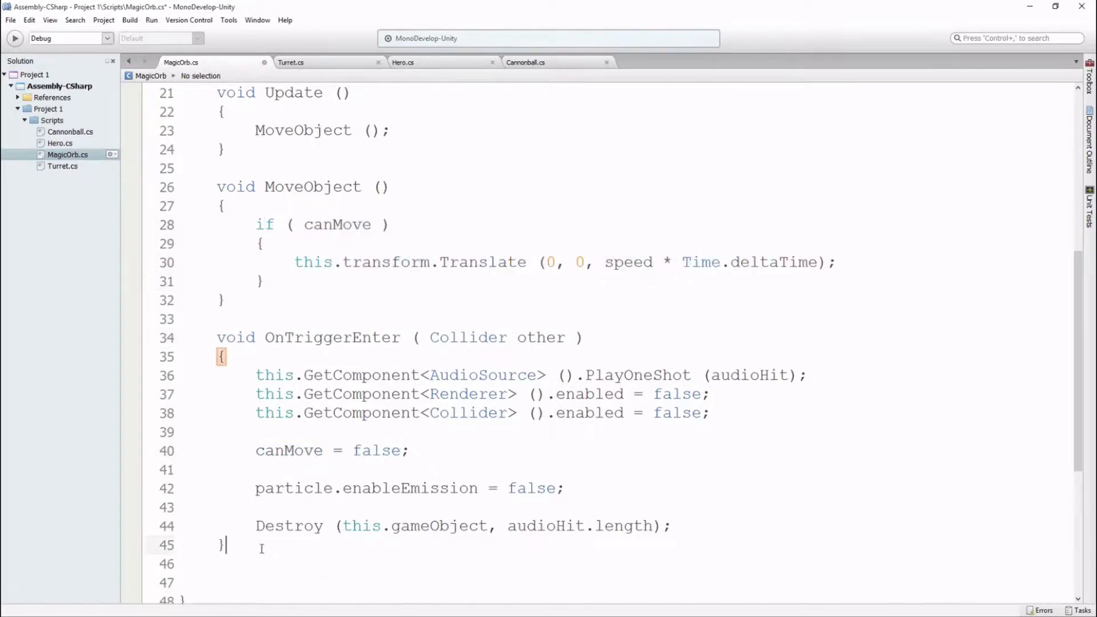
pyautogui.scroll(-1, 357, 472)
pyautogui.hotkey('ctrl', 's')
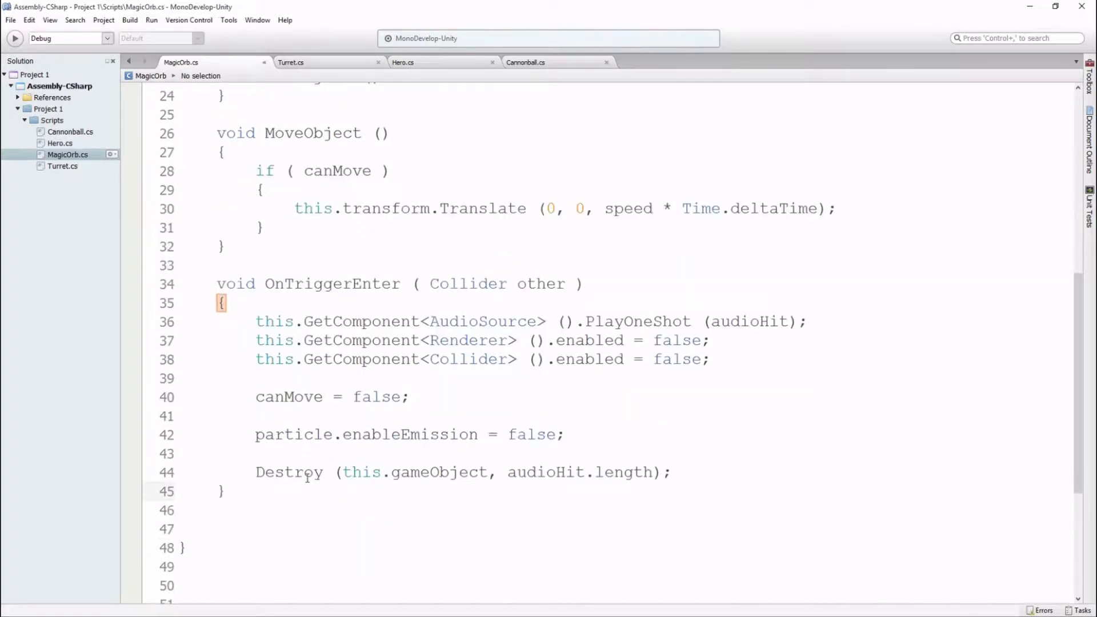
pyautogui.doubleClick(283, 439)
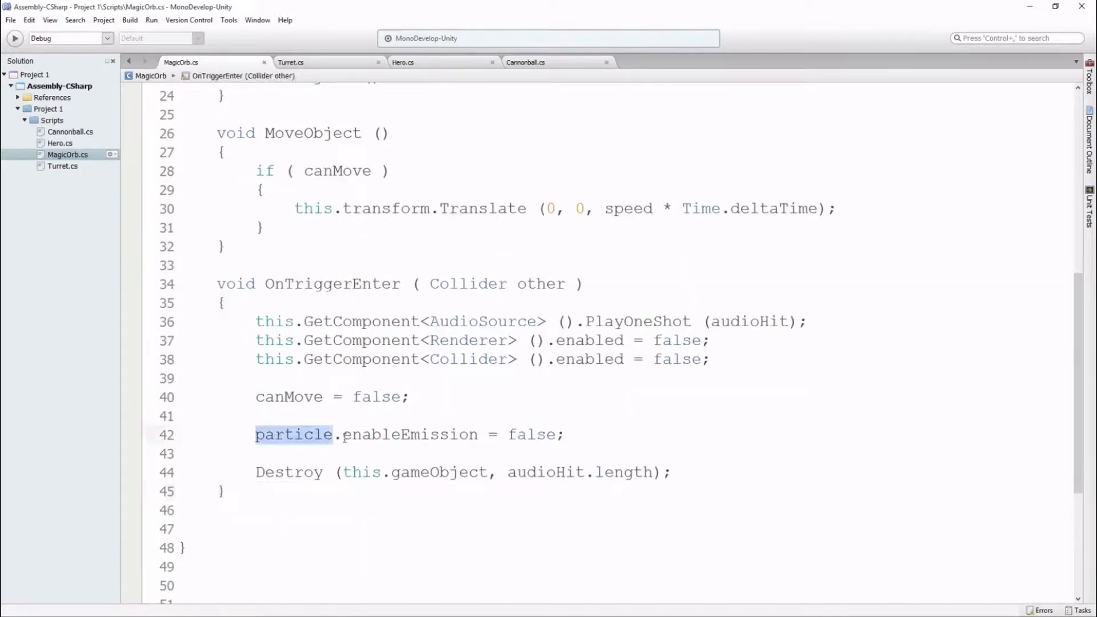
pyautogui.click(437, 460)
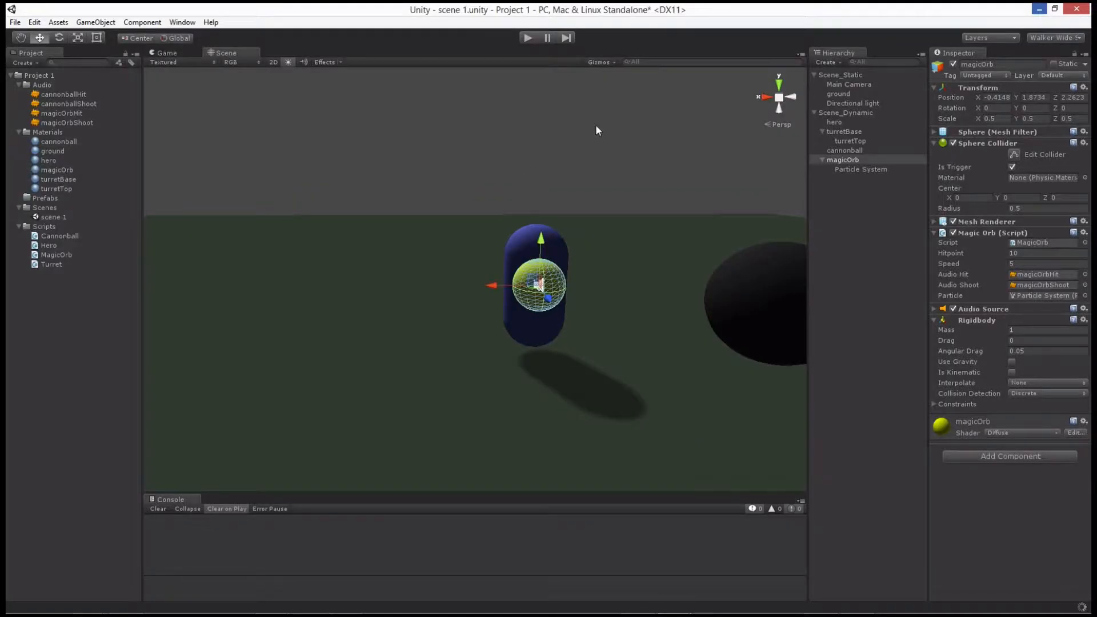
# - Play the scene to test how the orb and its particles stop on impact, end the test and select magicOrb
pyautogui.click(427, 145)
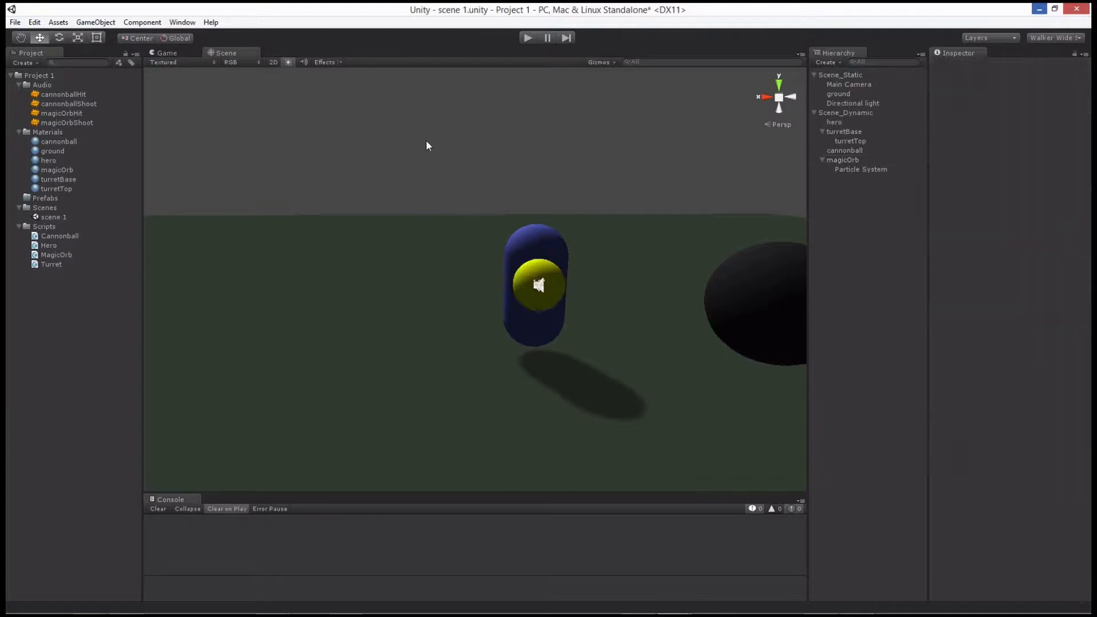
pyautogui.click(528, 37)
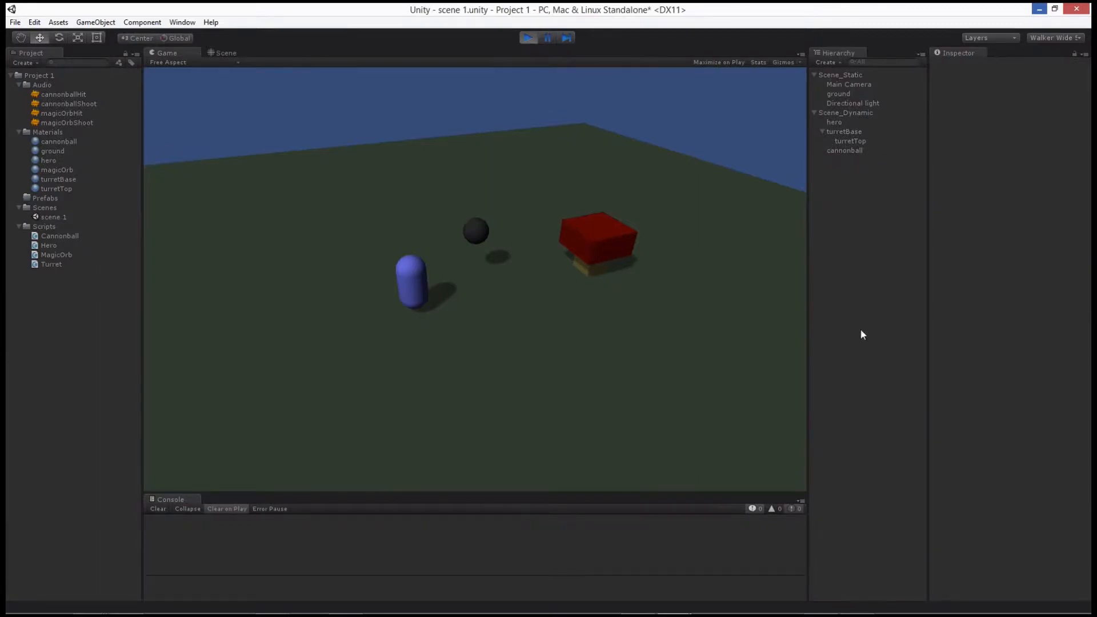
pyautogui.click(533, 37)
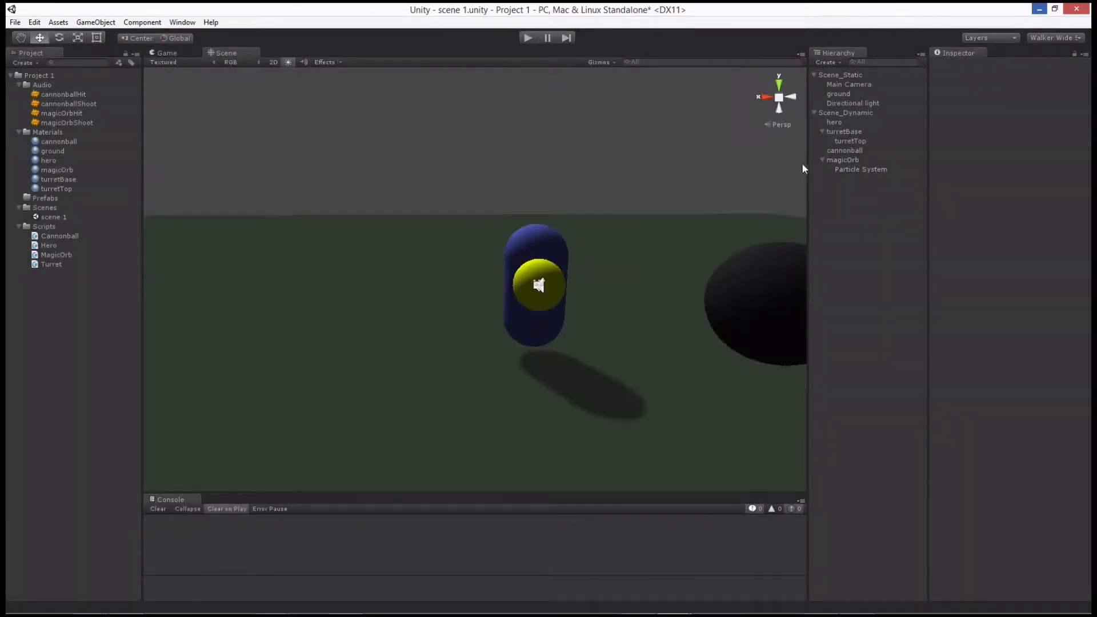
pyautogui.click(846, 159)
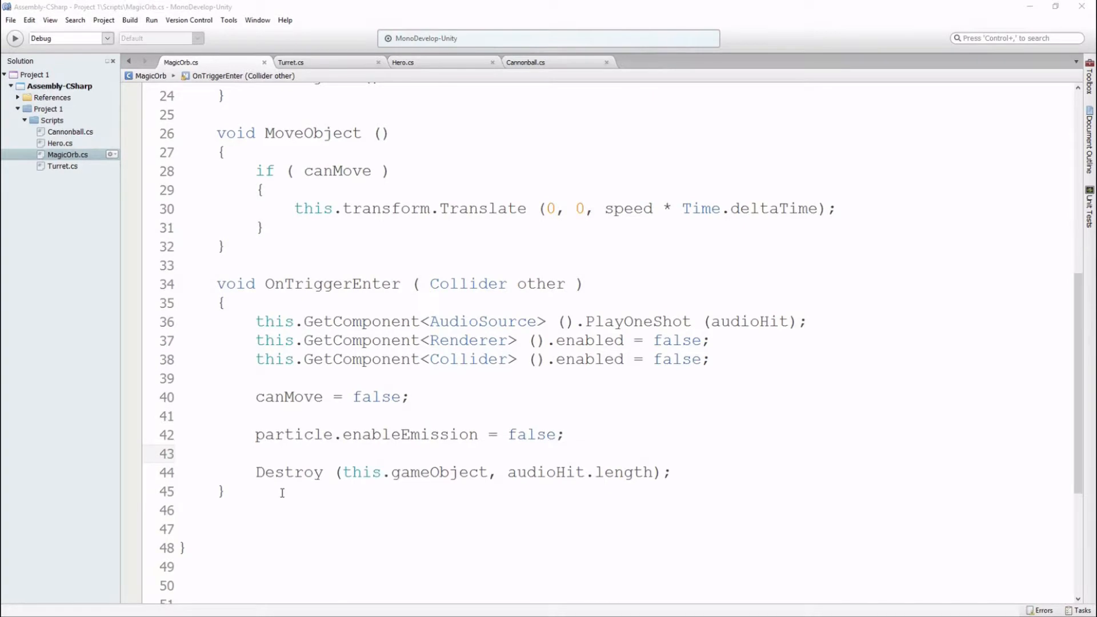
# - In the MagicOrb script in MonoDevelop, delete the comment listing speed, hitpoint, sounds and particle, plus the empty line above the hitpoint declaration
pyautogui.keyDown('ctrl'); pyautogui.scroll(-4, 283, 493); pyautogui.keyUp('ctrl')
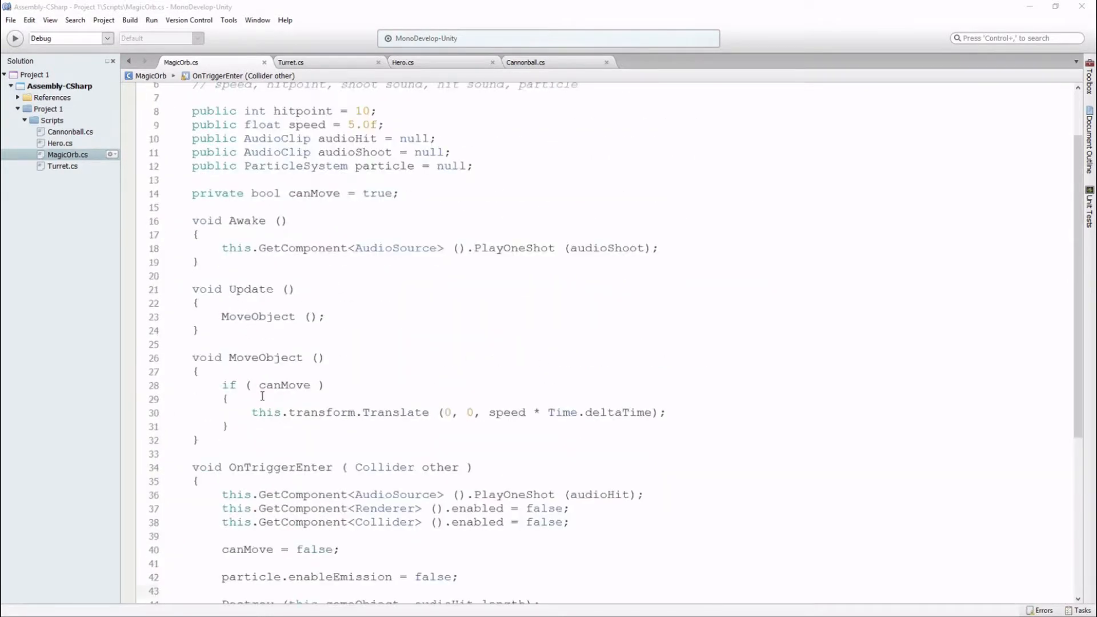
pyautogui.keyDown('ctrl'); pyautogui.scroll(-4, 262, 396); pyautogui.keyUp('ctrl')
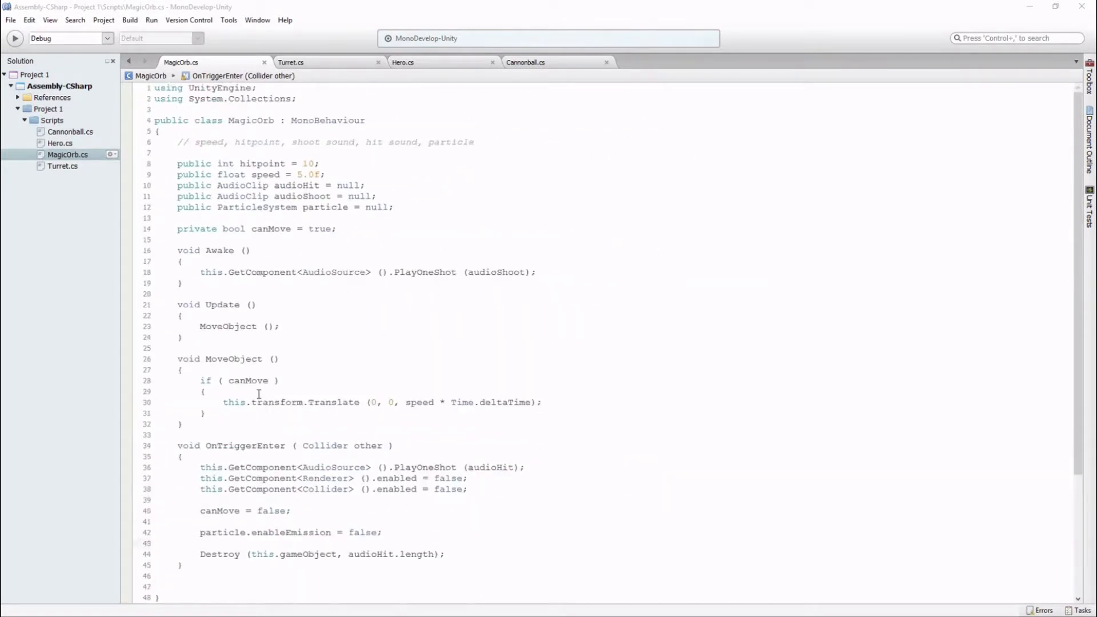
pyautogui.keyDown('ctrl'); pyautogui.scroll(1, 460, 343); pyautogui.keyUp('ctrl')
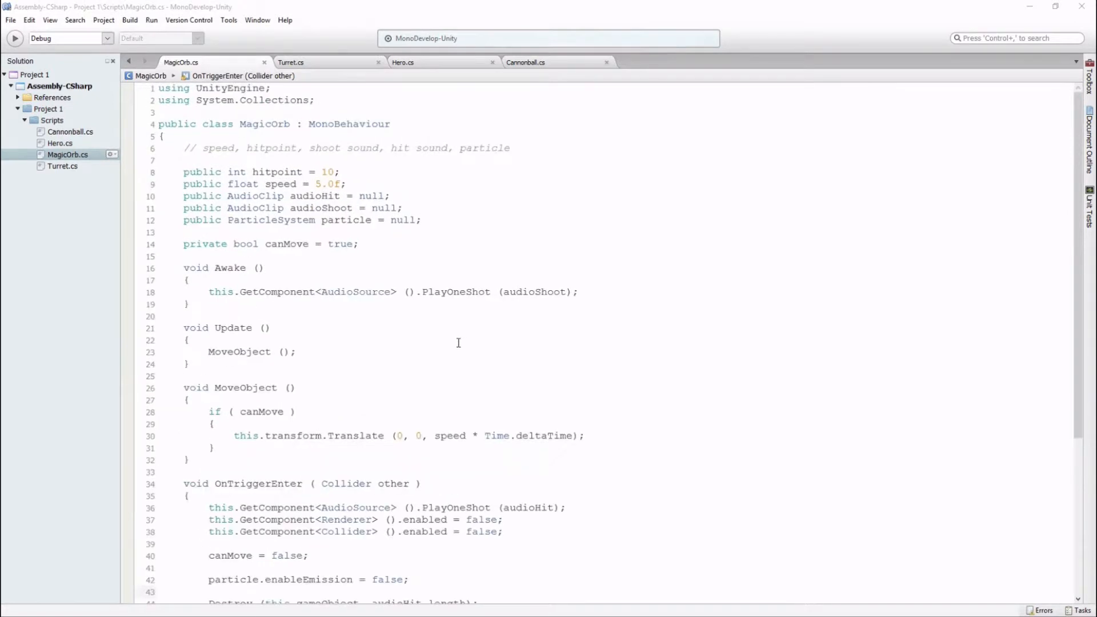
pyautogui.keyDown('ctrl'); pyautogui.scroll(-1, 459, 343); pyautogui.keyUp('ctrl')
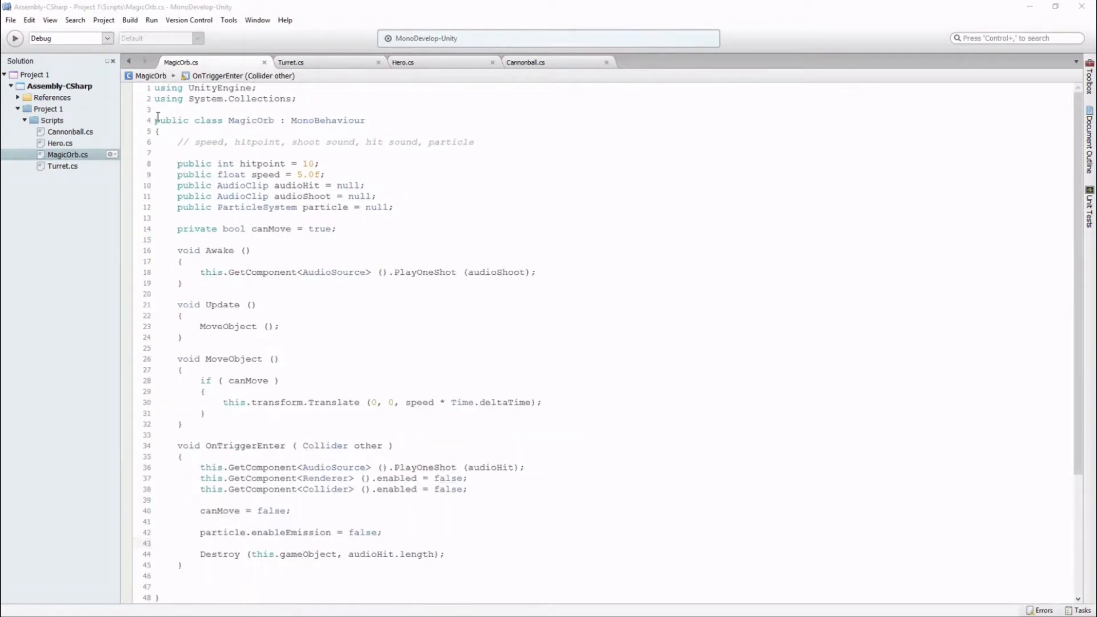
pyautogui.doubleClick(244, 121)
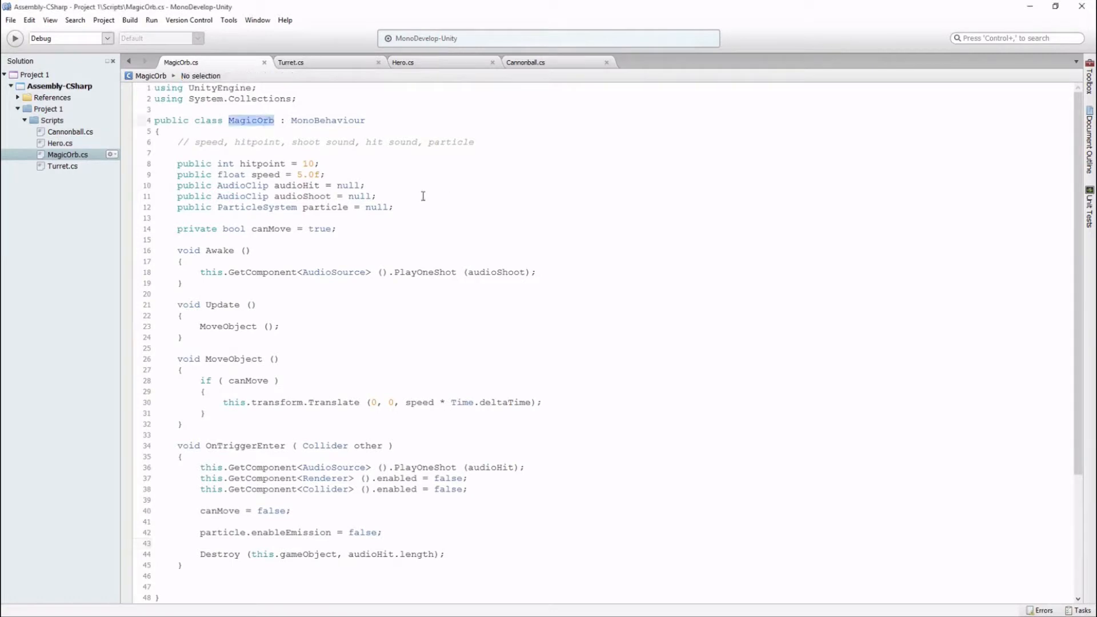
pyautogui.tripleClick(161, 142)
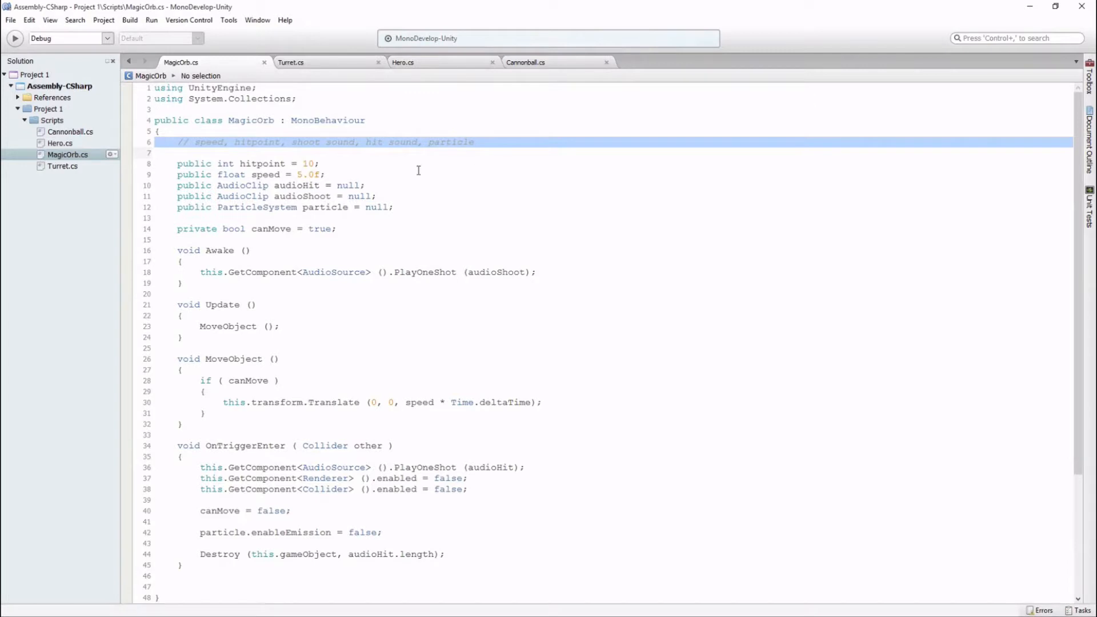
pyautogui.press('BackSpace')
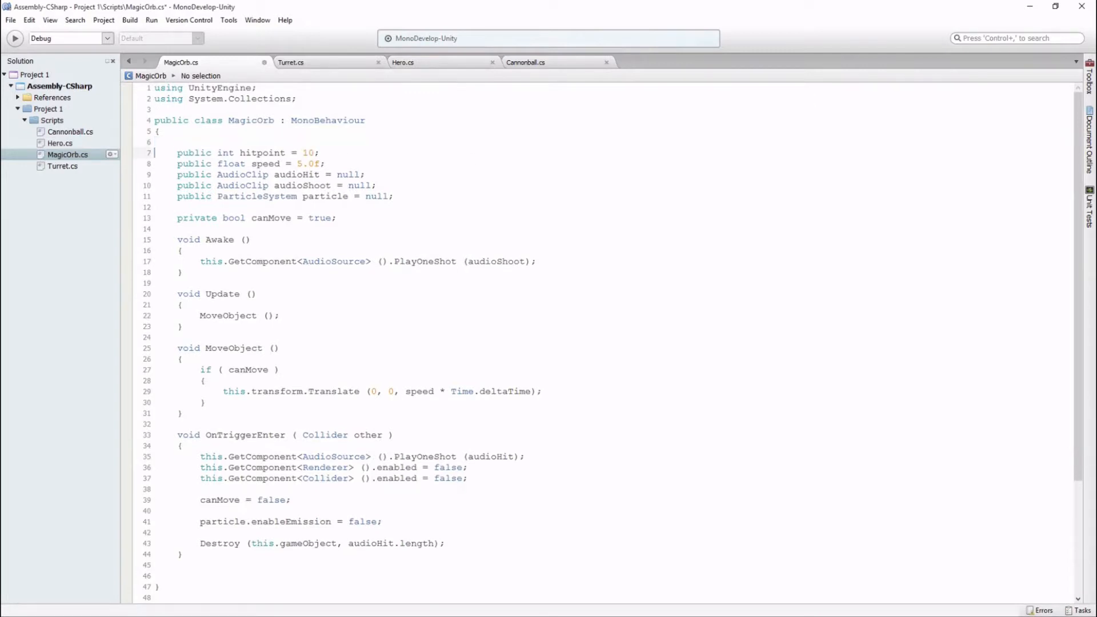
pyautogui.press('Up')
pyautogui.press('BackSpace')
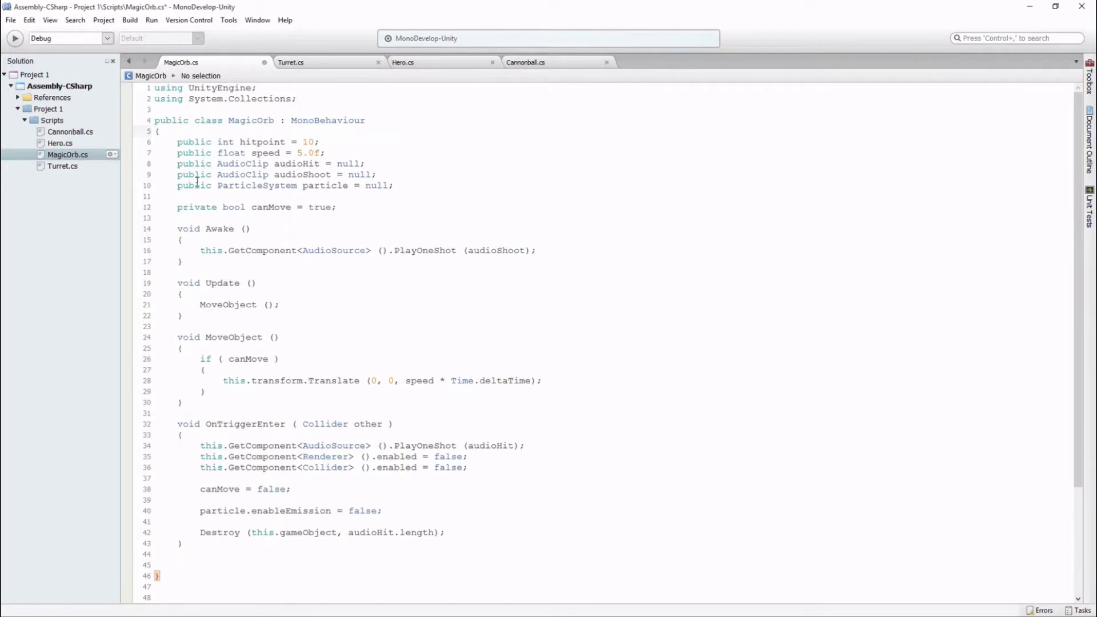
# - Remove the two empty lines between the end of OnTriggerEnter and the class's closing brace
pyautogui.click(174, 556)
pyautogui.press('Delete')
pyautogui.press('Delete')
pyautogui.press('Down')
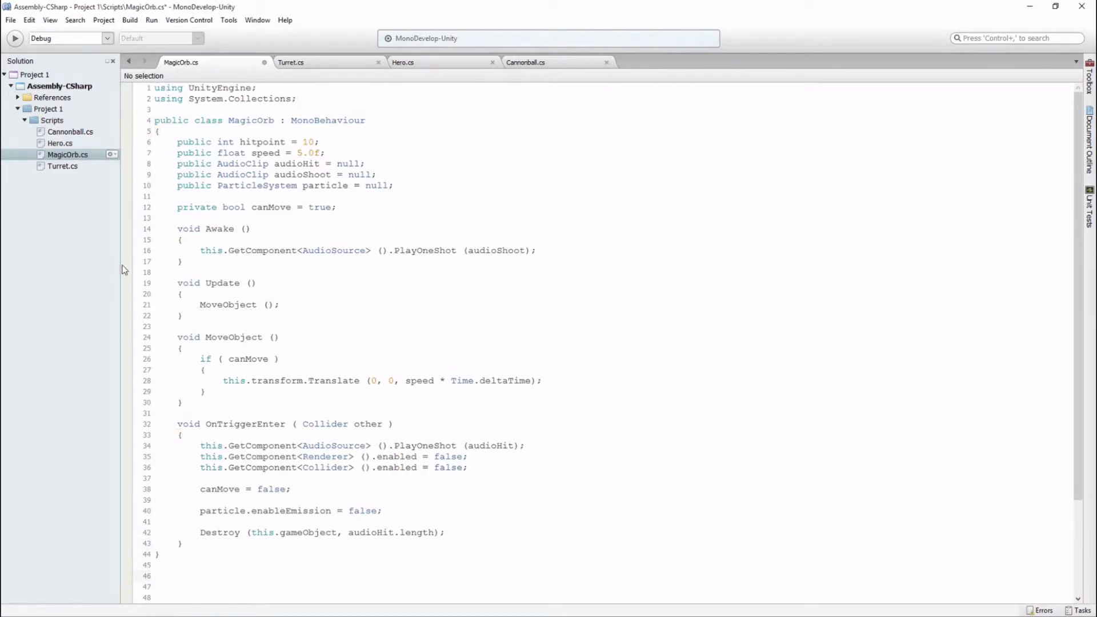
pyautogui.press('Down')
# - Review the MagicOrb script's public variables, canMove flag, and the Awake, Update, MoveObject and OnTriggerEnter methods
pyautogui.click(156, 141)
pyautogui.moveTo(157, 140); pyautogui.dragTo(164, 196)
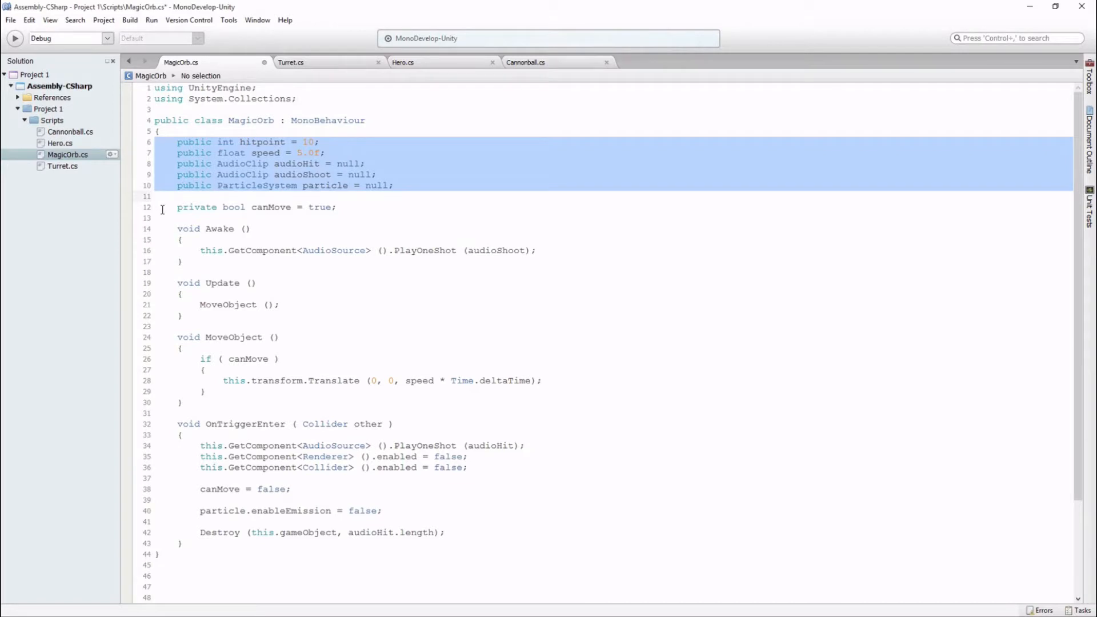
pyautogui.click(162, 208)
pyautogui.doubleClick(278, 207)
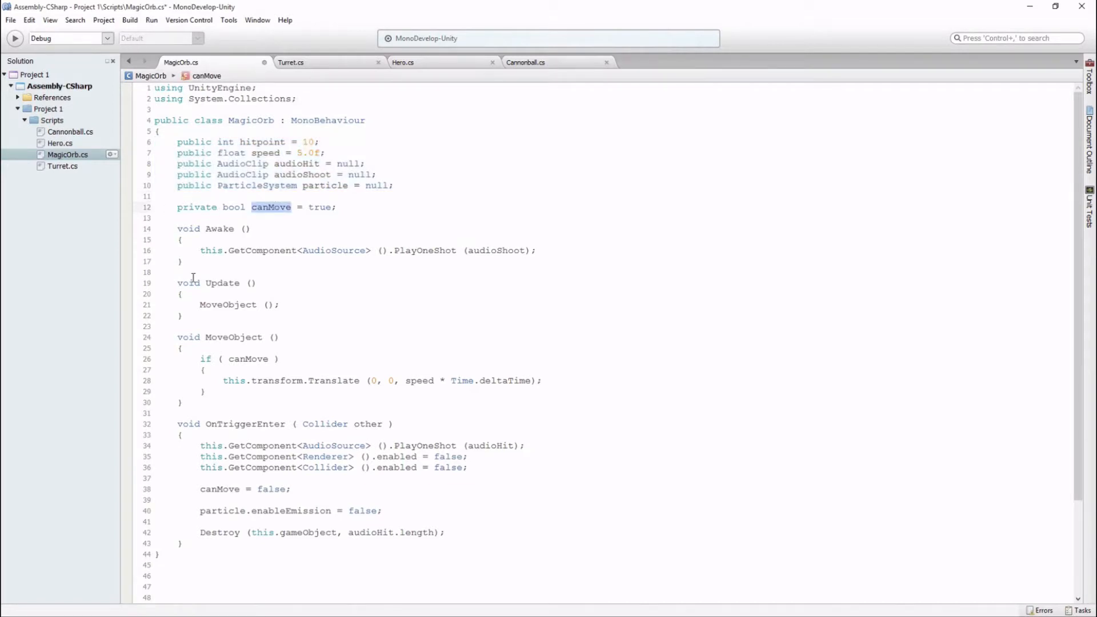
pyautogui.moveTo(157, 229); pyautogui.dragTo(159, 273)
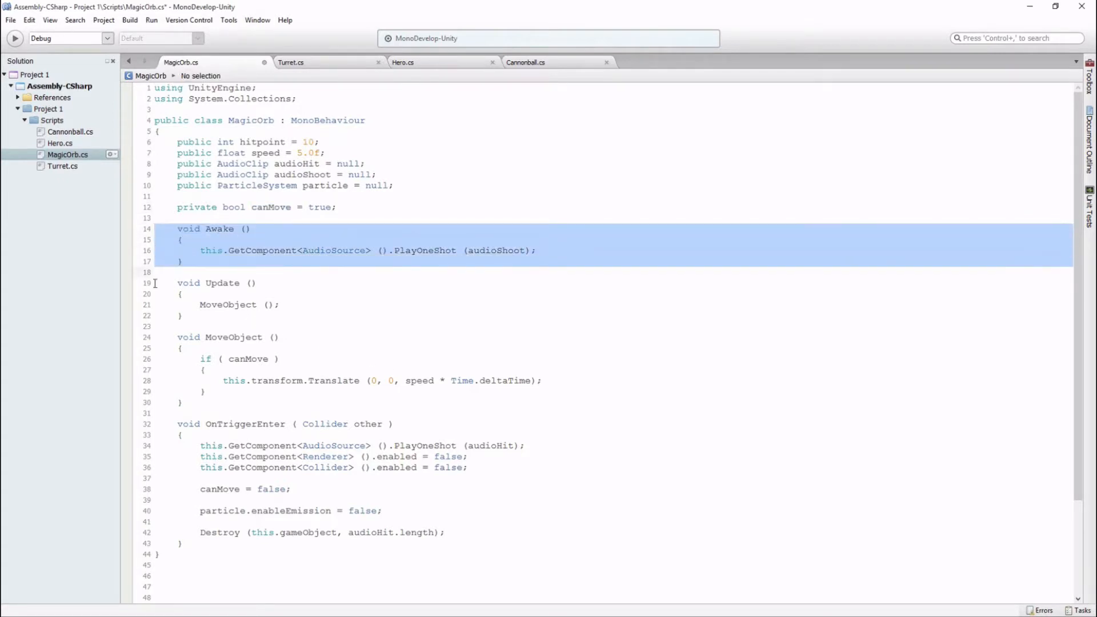
pyautogui.click(246, 253)
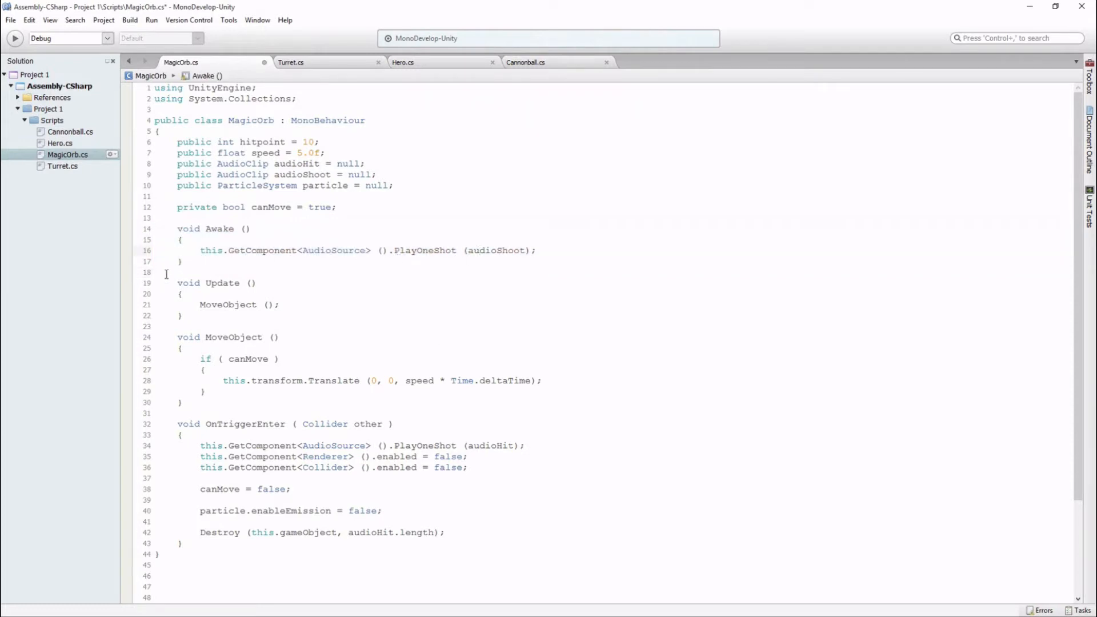
pyautogui.moveTo(155, 281); pyautogui.dragTo(153, 415)
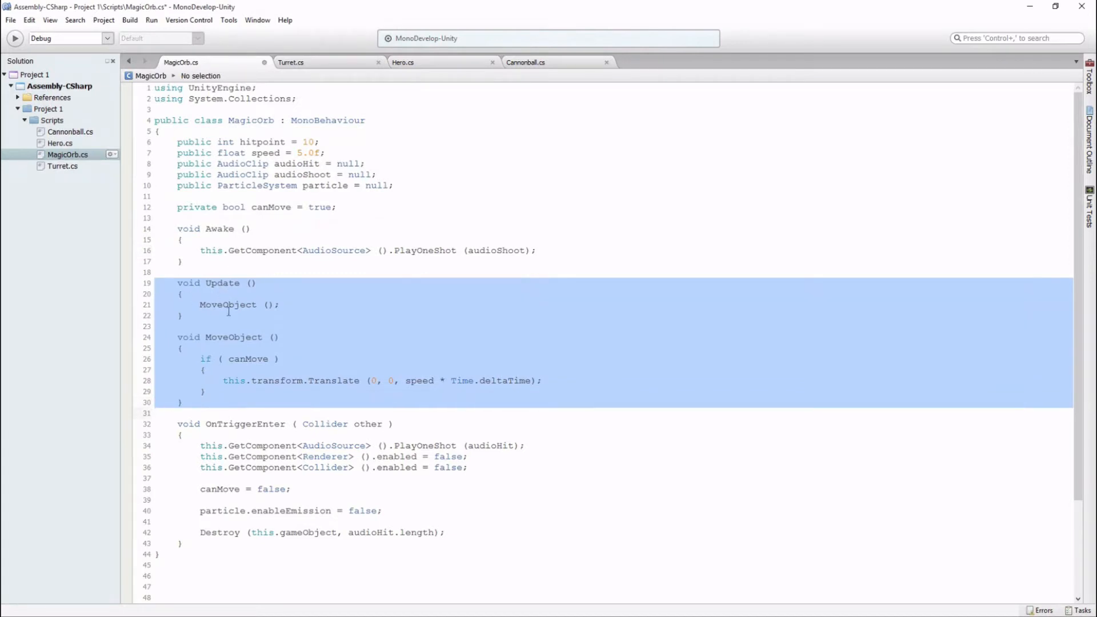
pyautogui.click(520, 384)
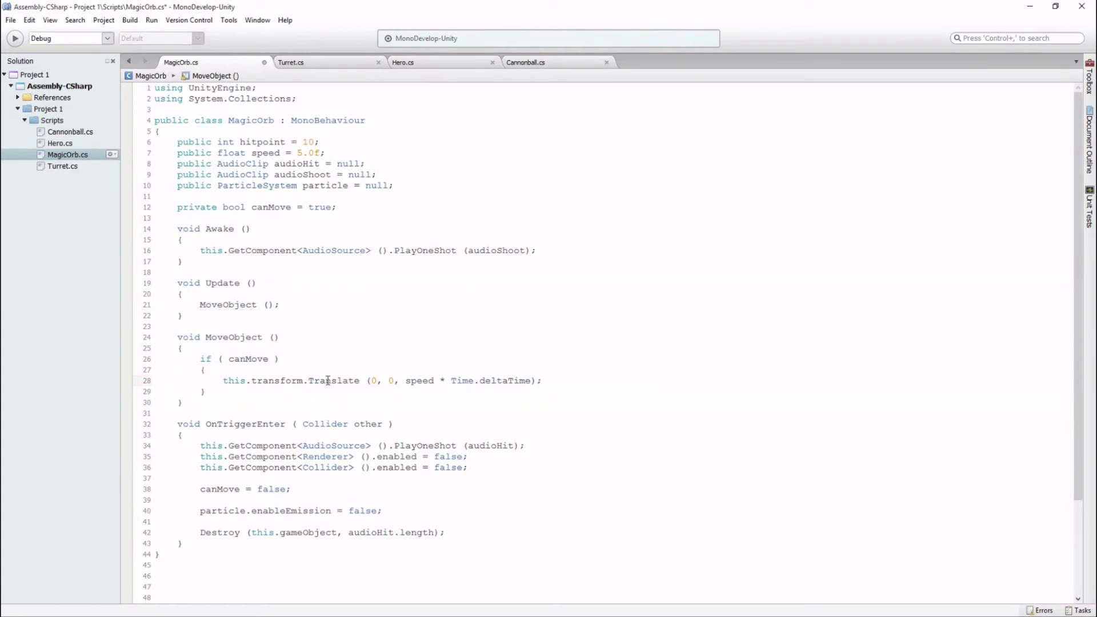
pyautogui.moveTo(155, 424); pyautogui.dragTo(163, 556)
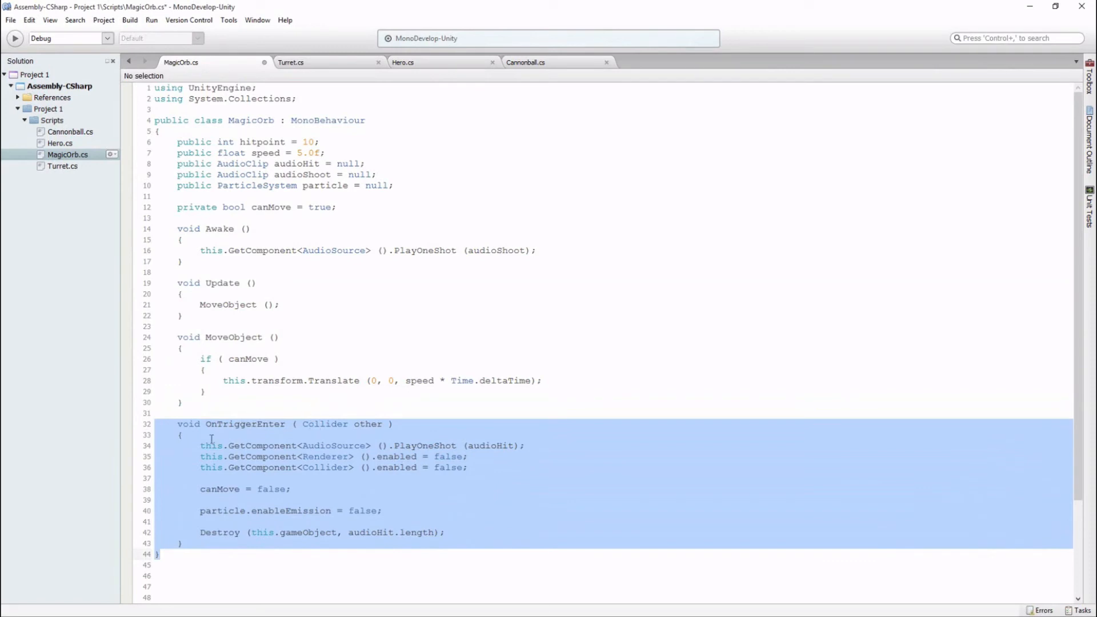
pyautogui.click(329, 510)
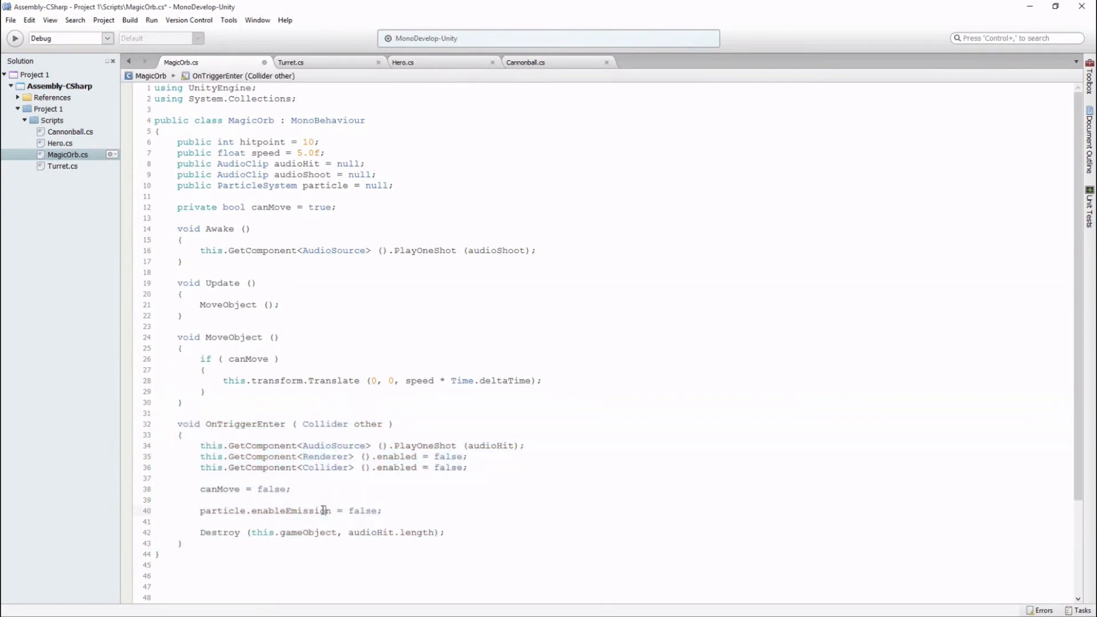
pyautogui.click(219, 567)
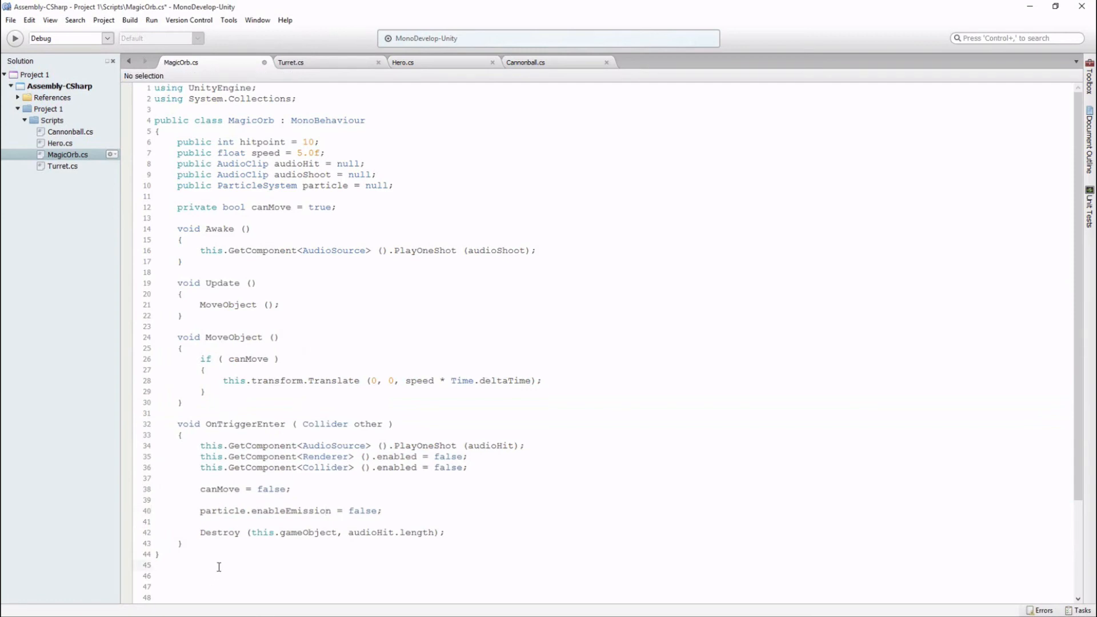